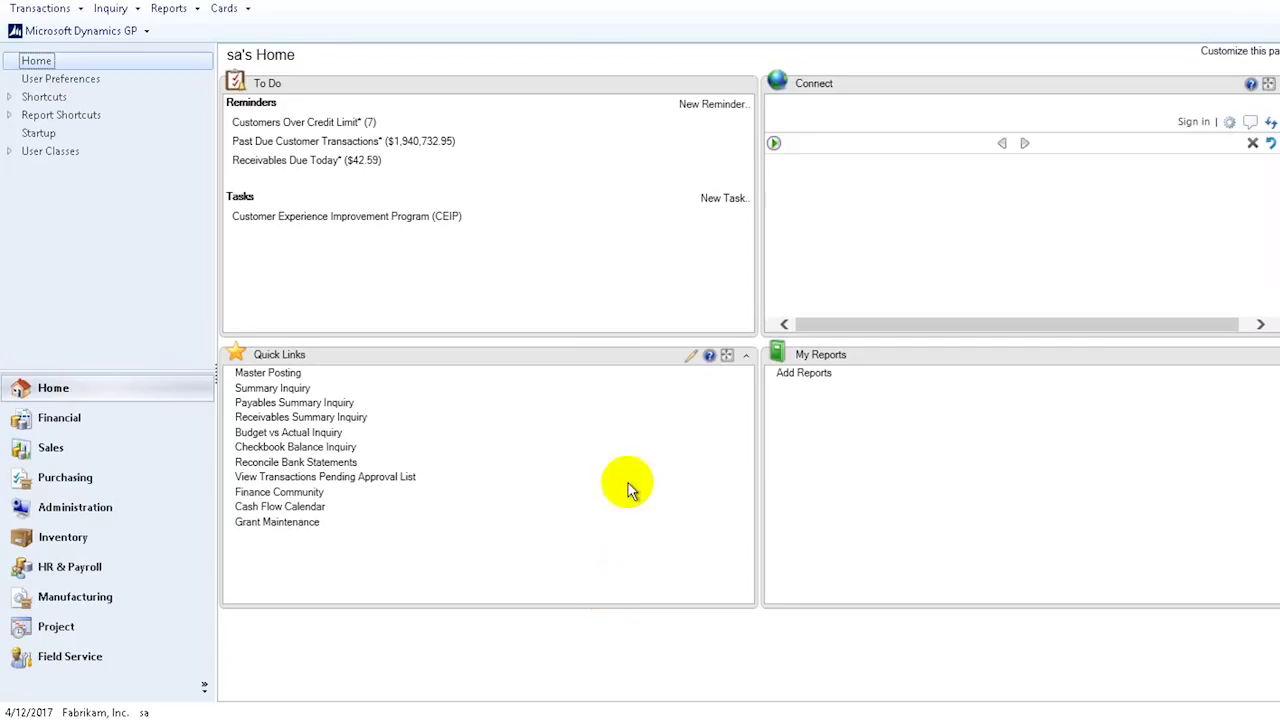
- Open the Customer Maintenance card from Sales and shift its window to the right
left_click(70, 450)
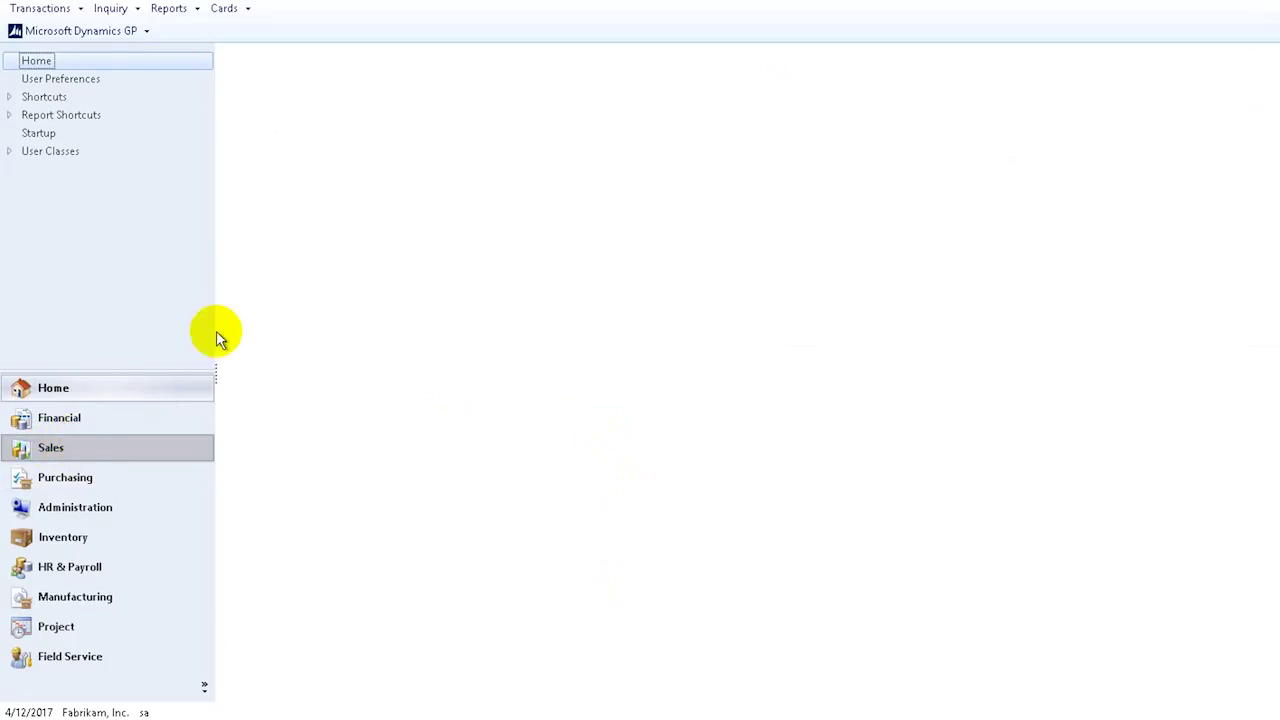
left_click(625, 106)
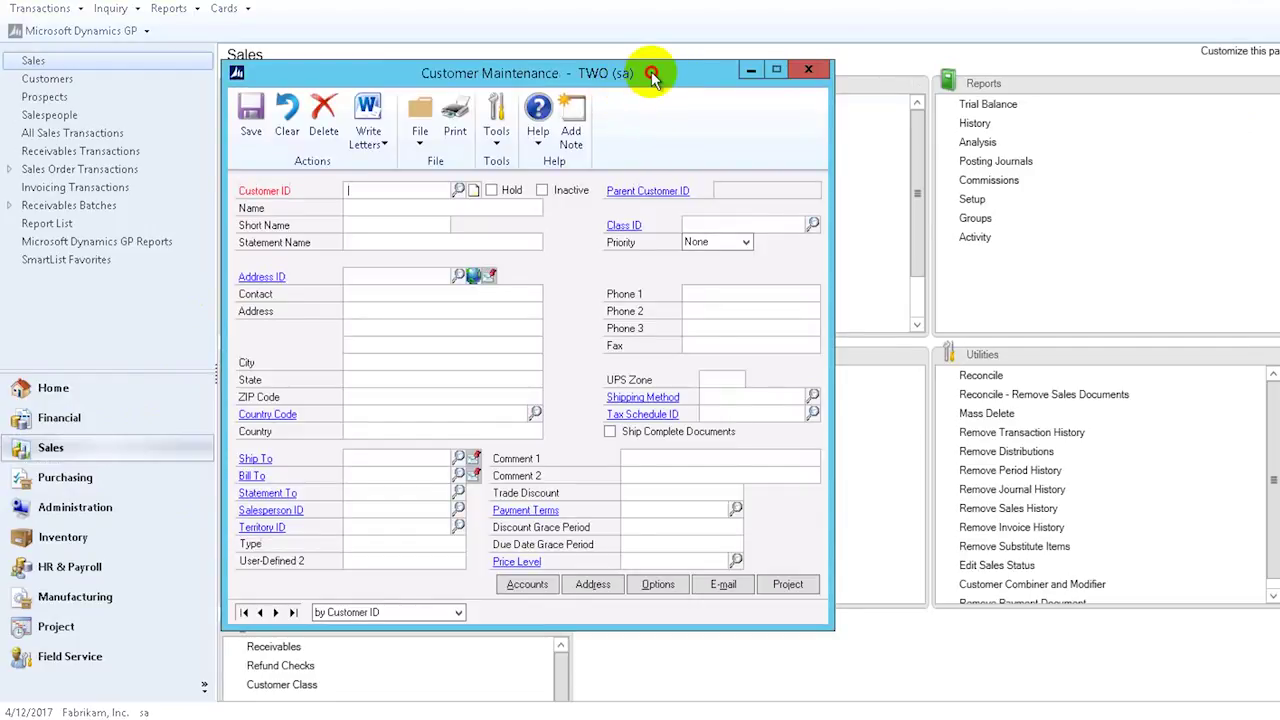
left_click_drag(651, 72, 694, 69)
left_click_drag(593, 276, 600, 262)
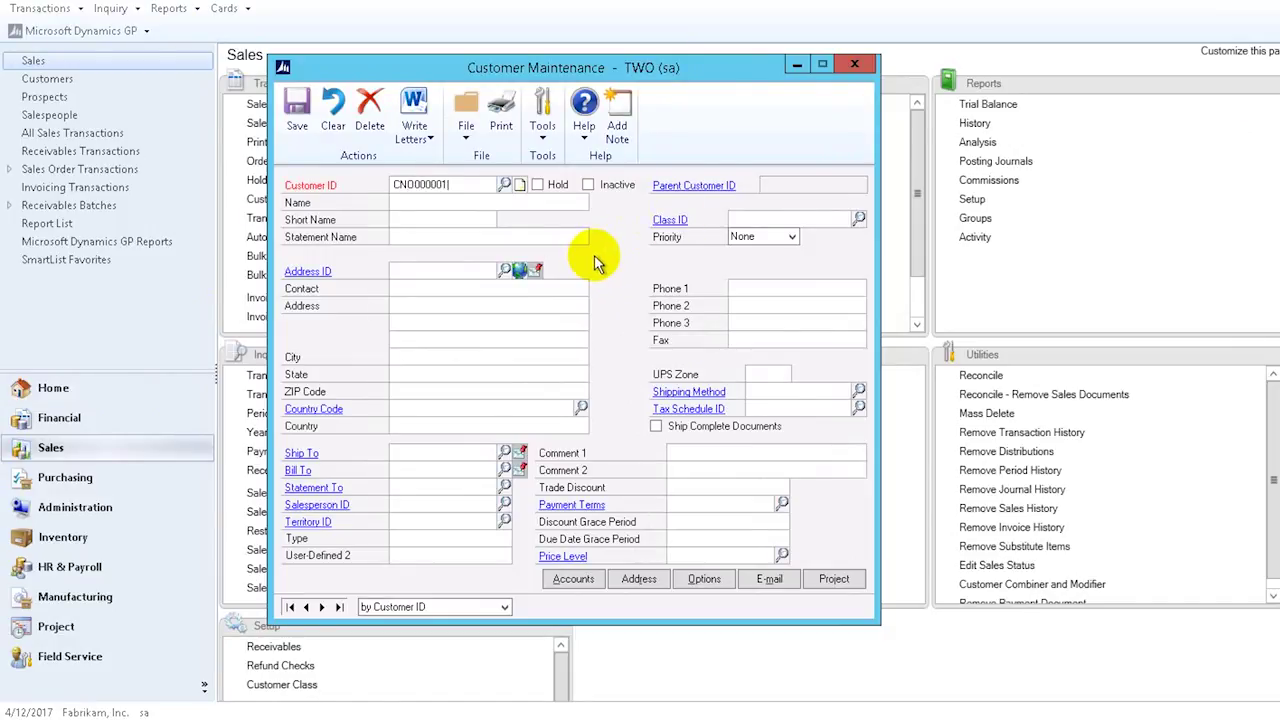
left_click(487, 203)
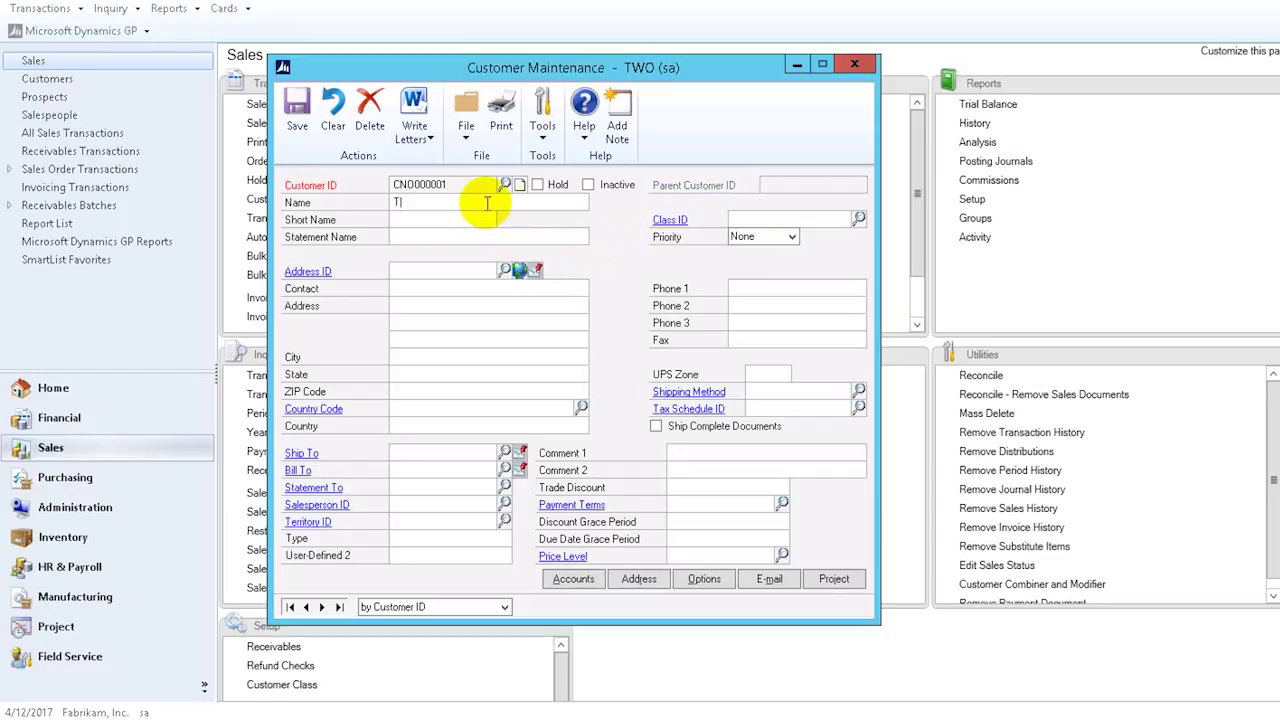
type("onvaoth")
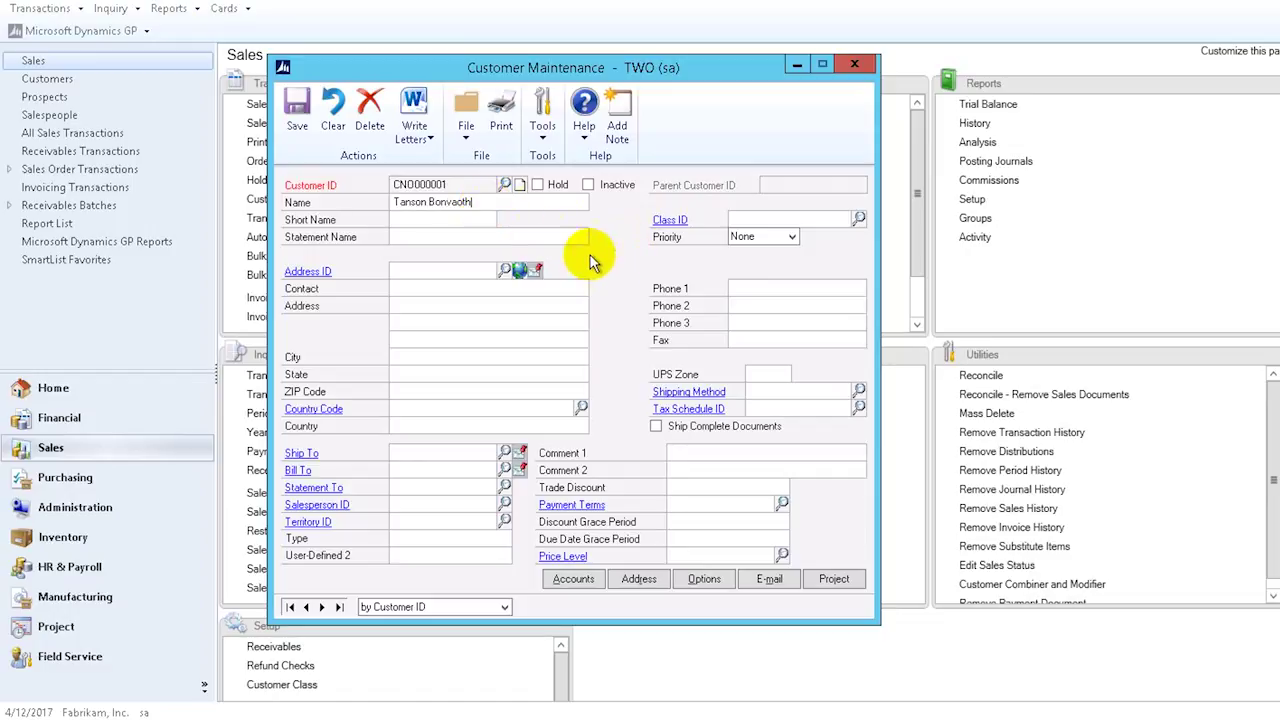
key("Tab")
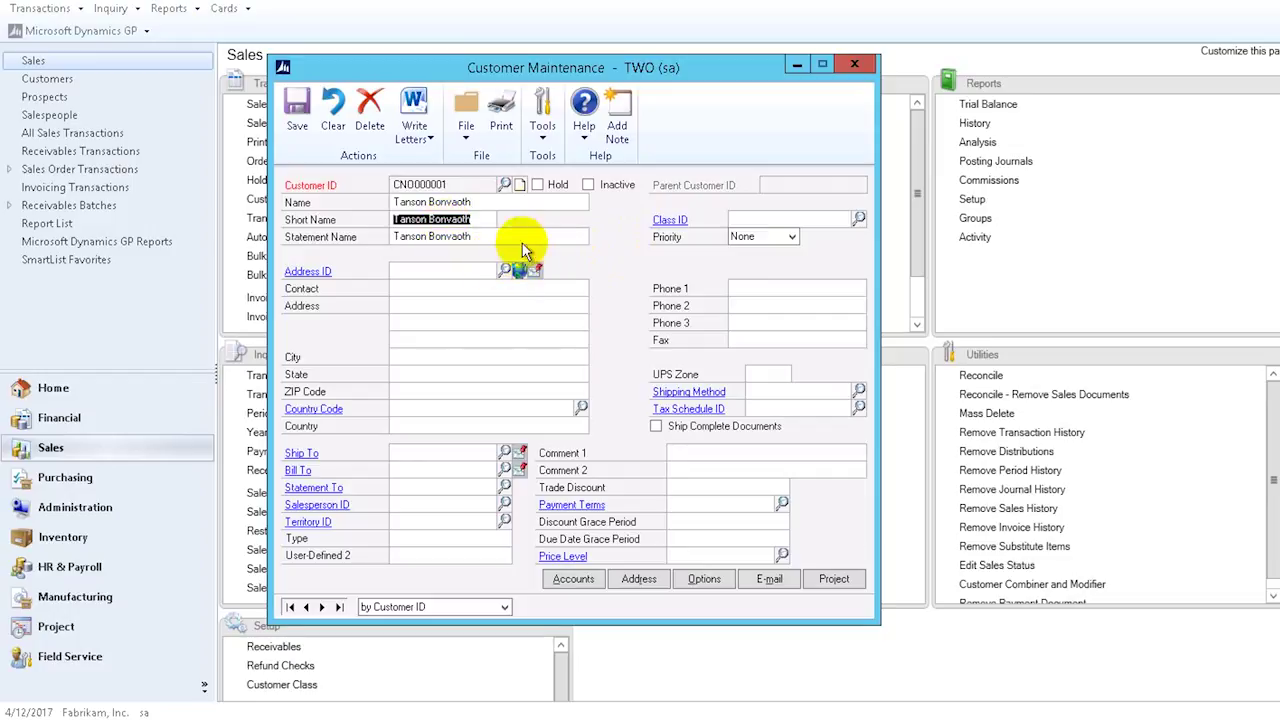
key("Tab")
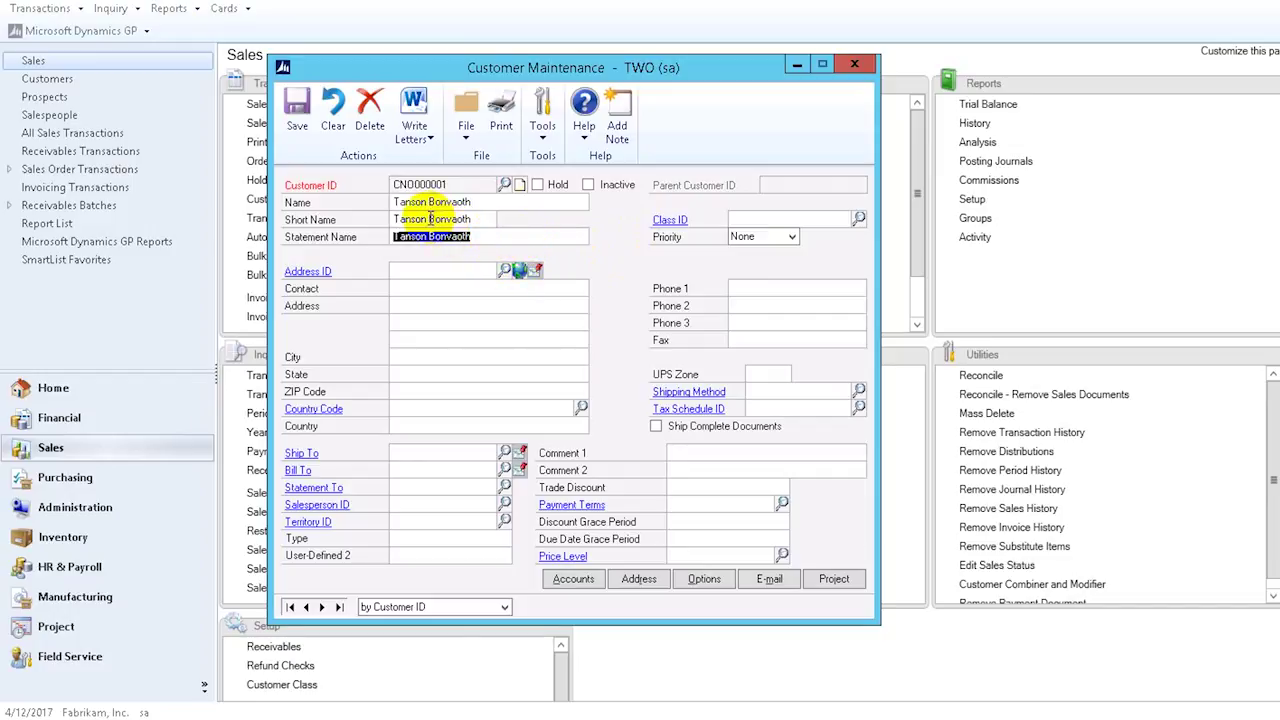
left_click(428, 219)
left_click(430, 219)
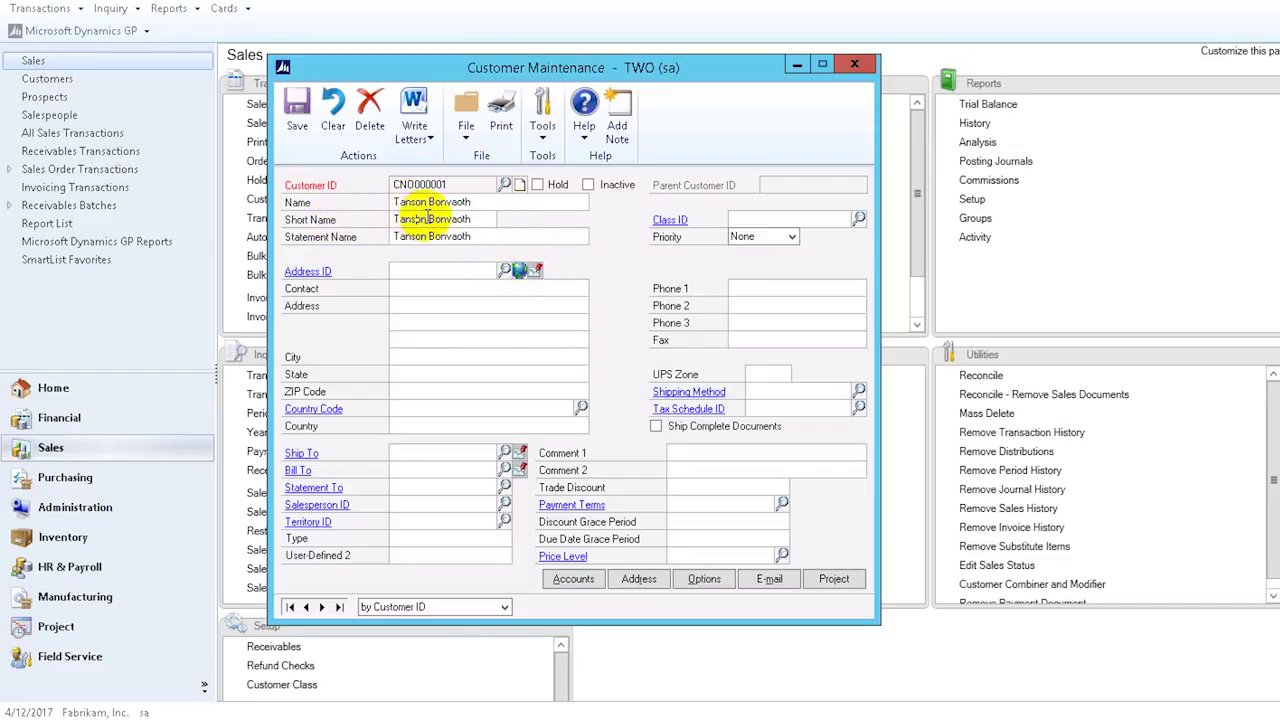
key("BackSpace")
key("BackSpace")
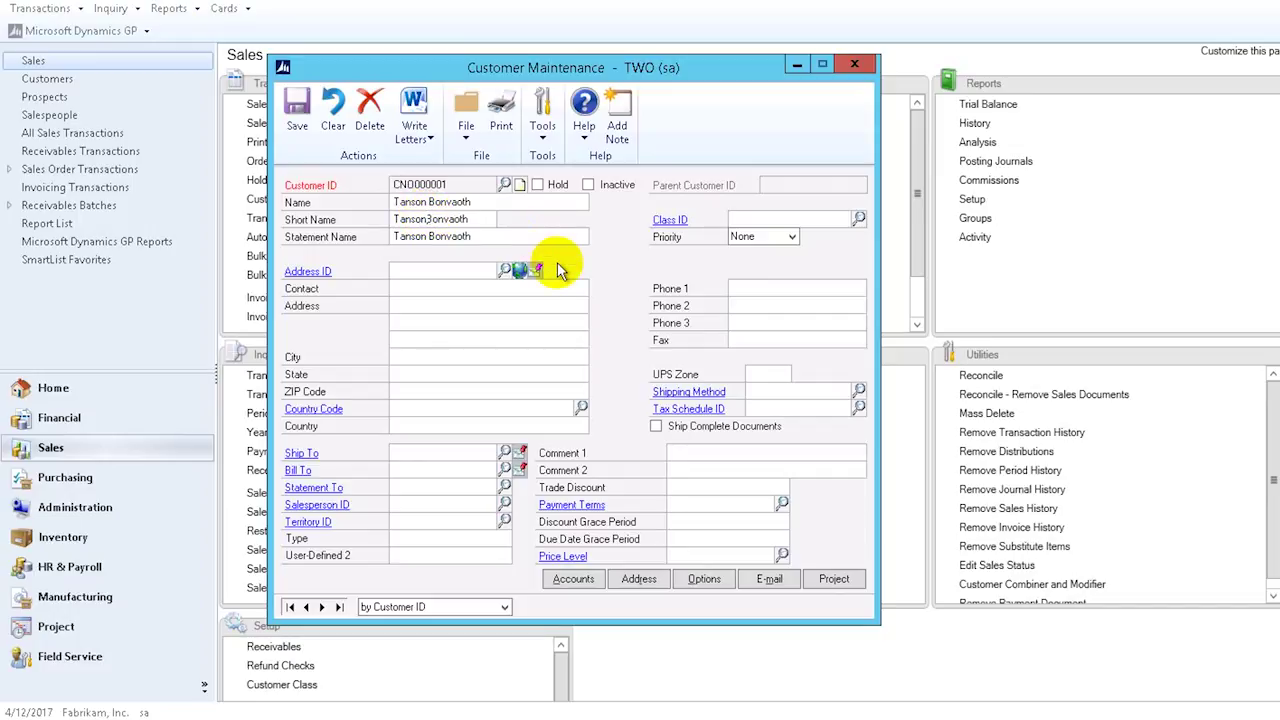
key("BackSpace")
key("BackSpace")
key("BackSpace")
key("BackSpace")
key("BackSpace")
left_click(505, 238)
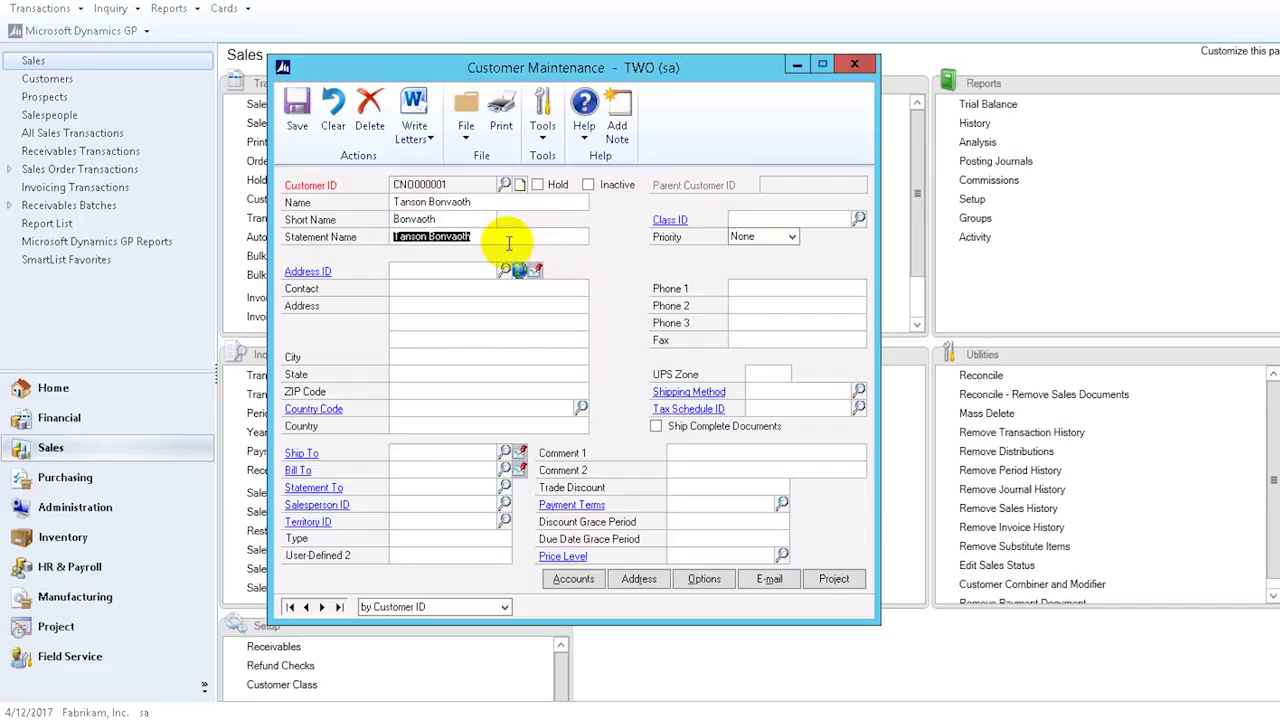
left_click(431, 236)
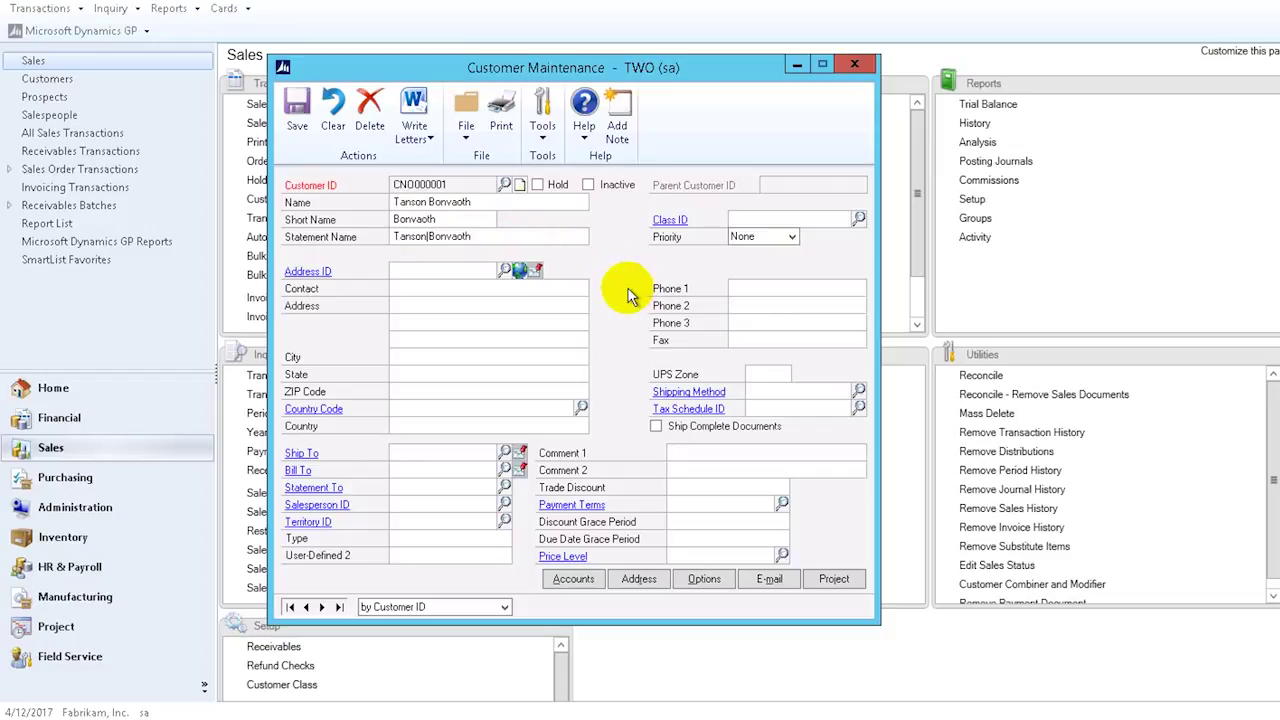
left_click(433, 272)
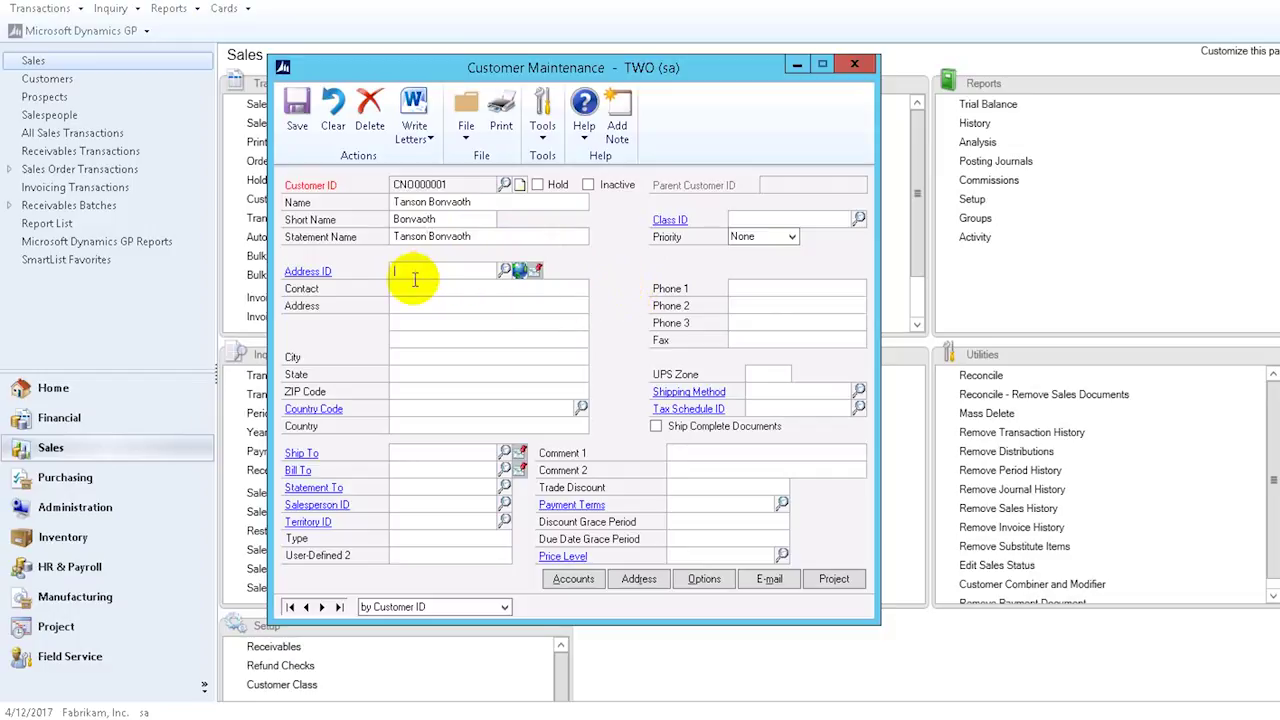
- Create address ID CAMBODIA with Phnom Penh on the address line
left_click(508, 272)
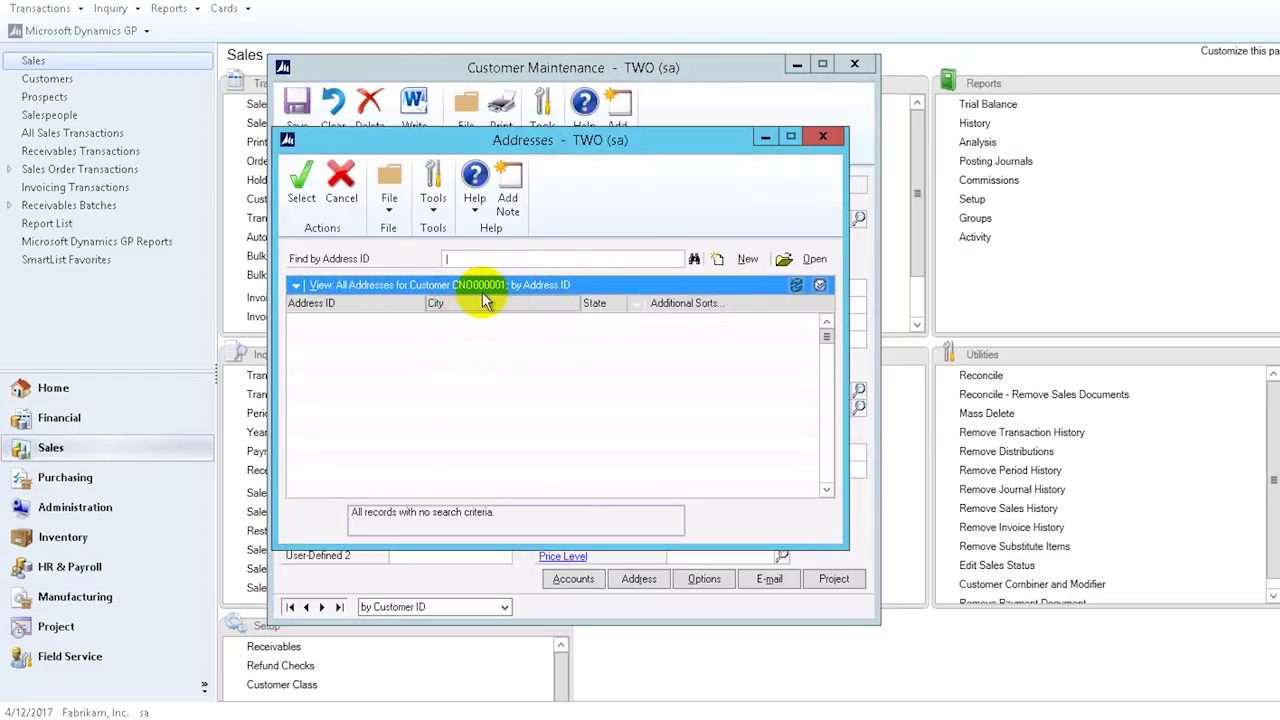
left_click(822, 137)
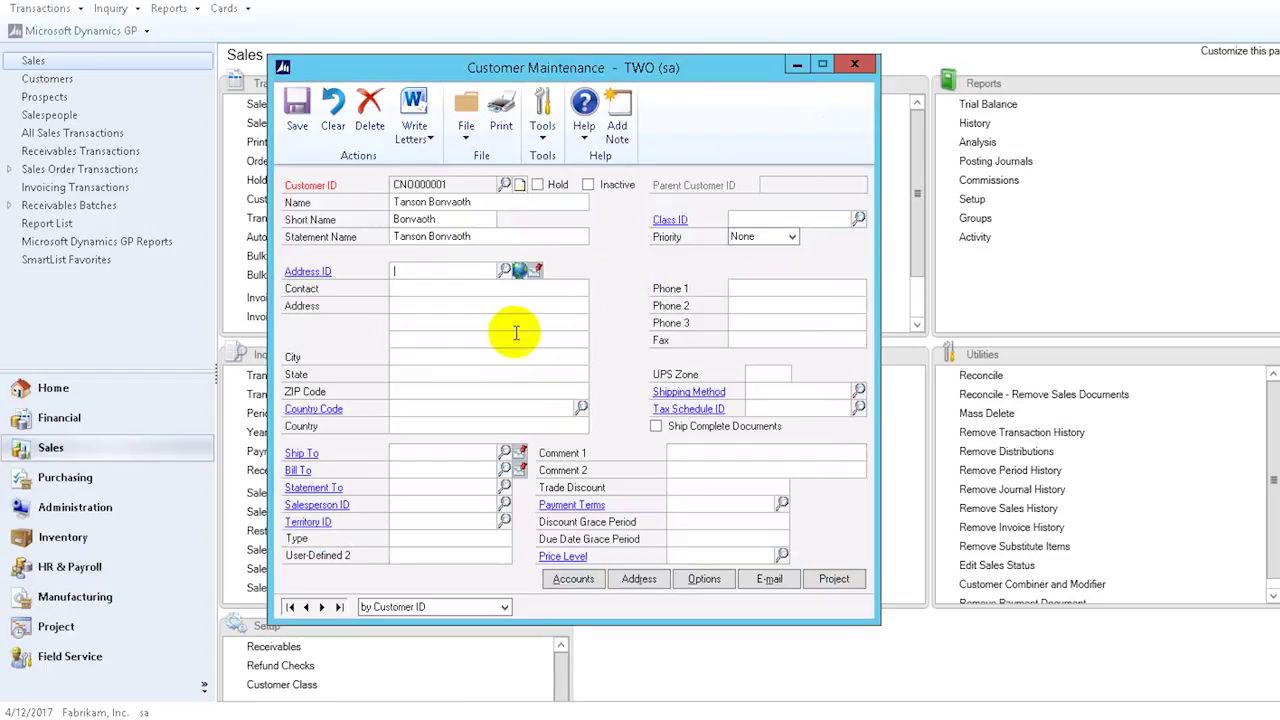
type("HOM")
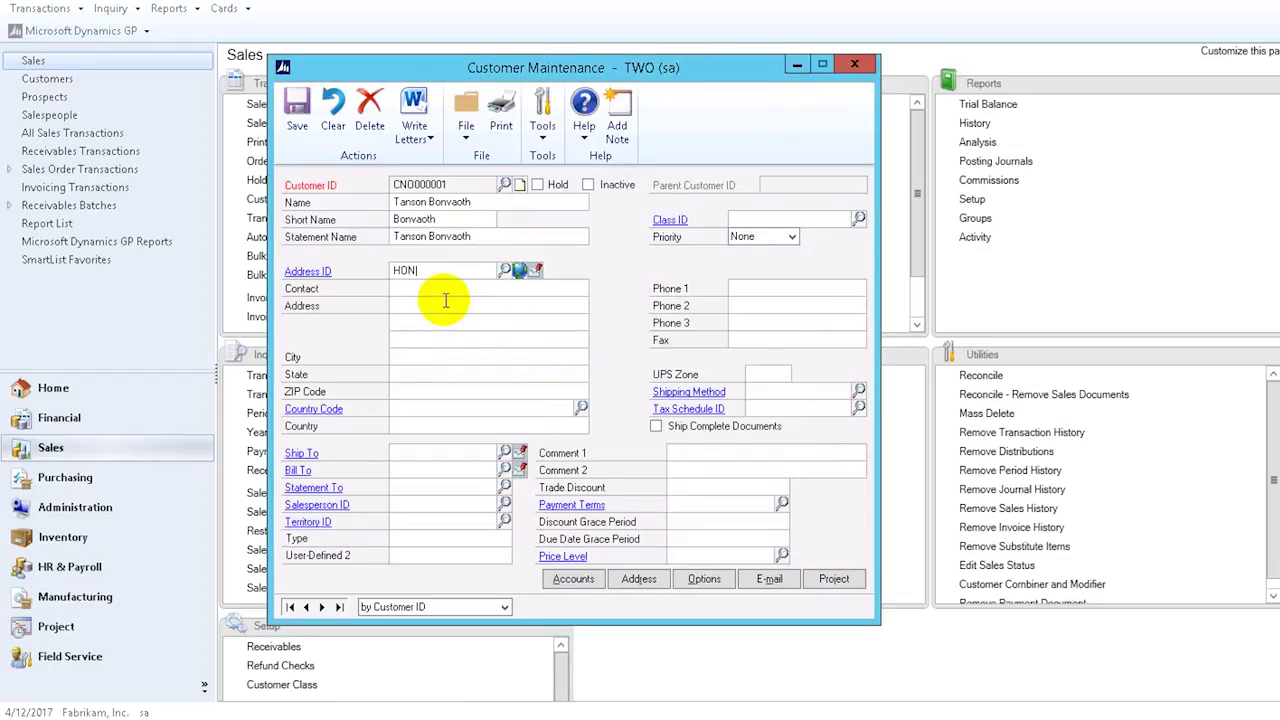
type("AMB")
type("BO")
left_click(440, 306)
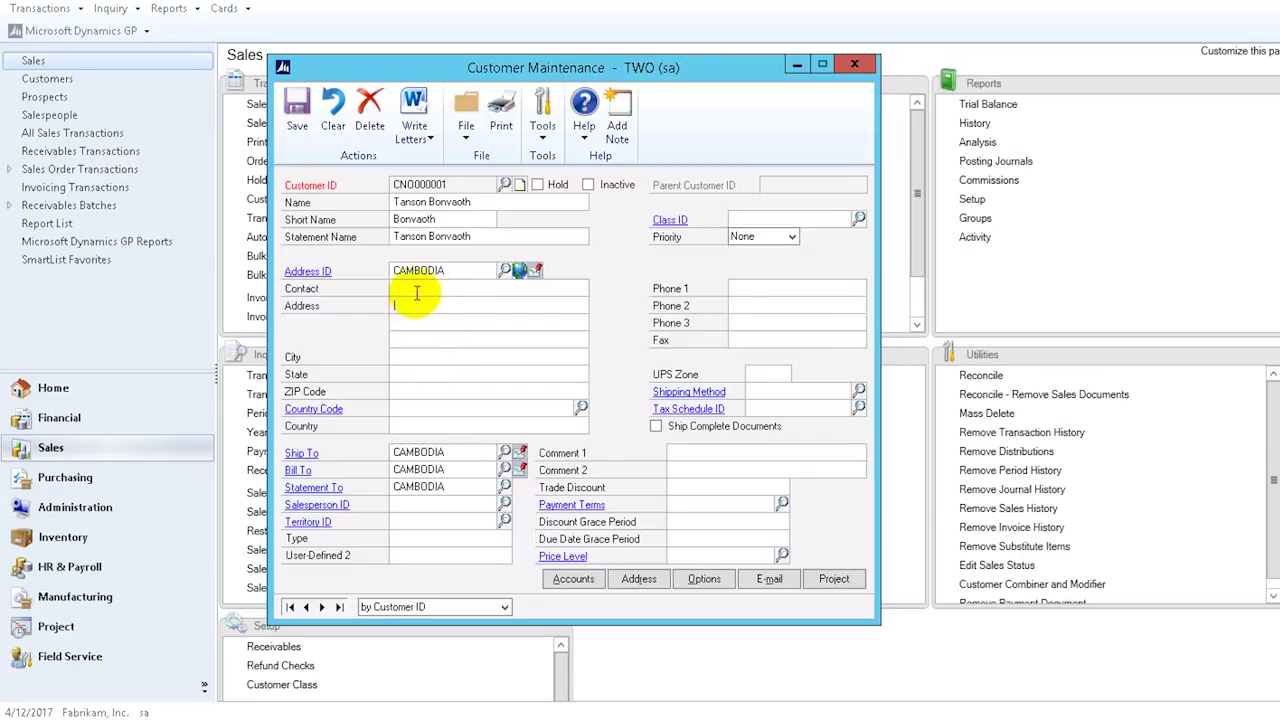
left_click(446, 291)
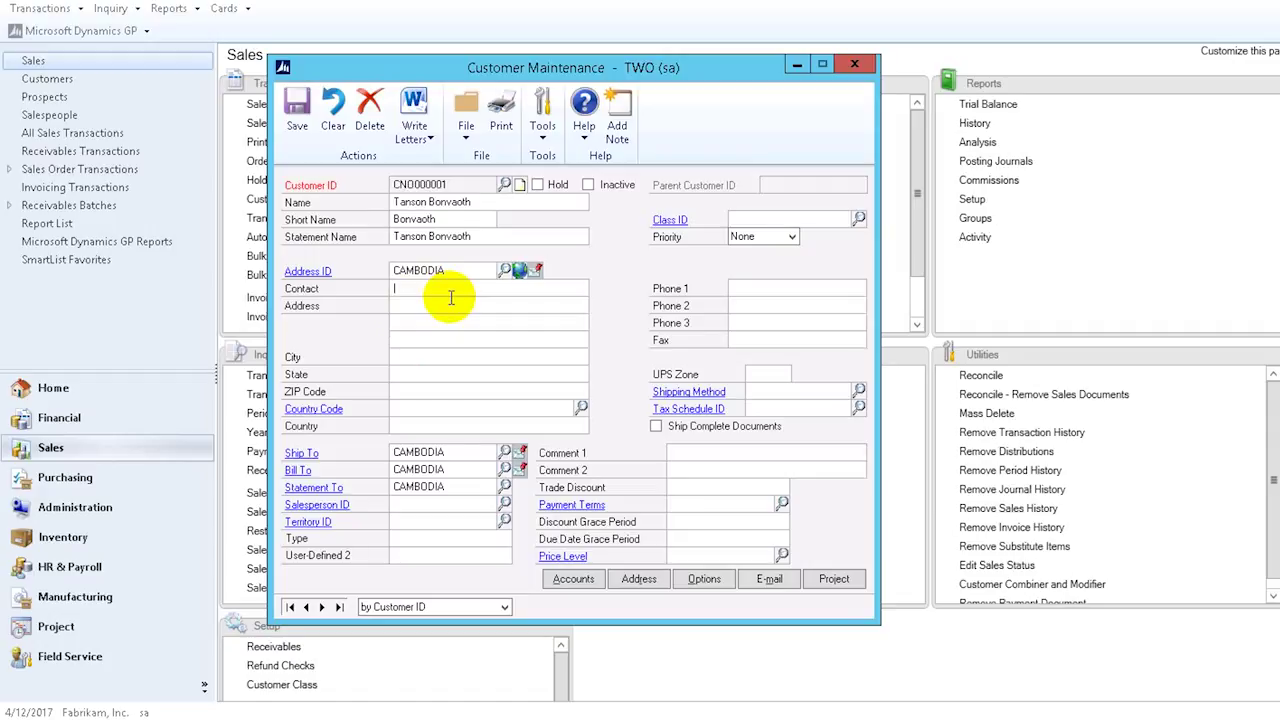
left_click(422, 307)
type("Phnom Penh")
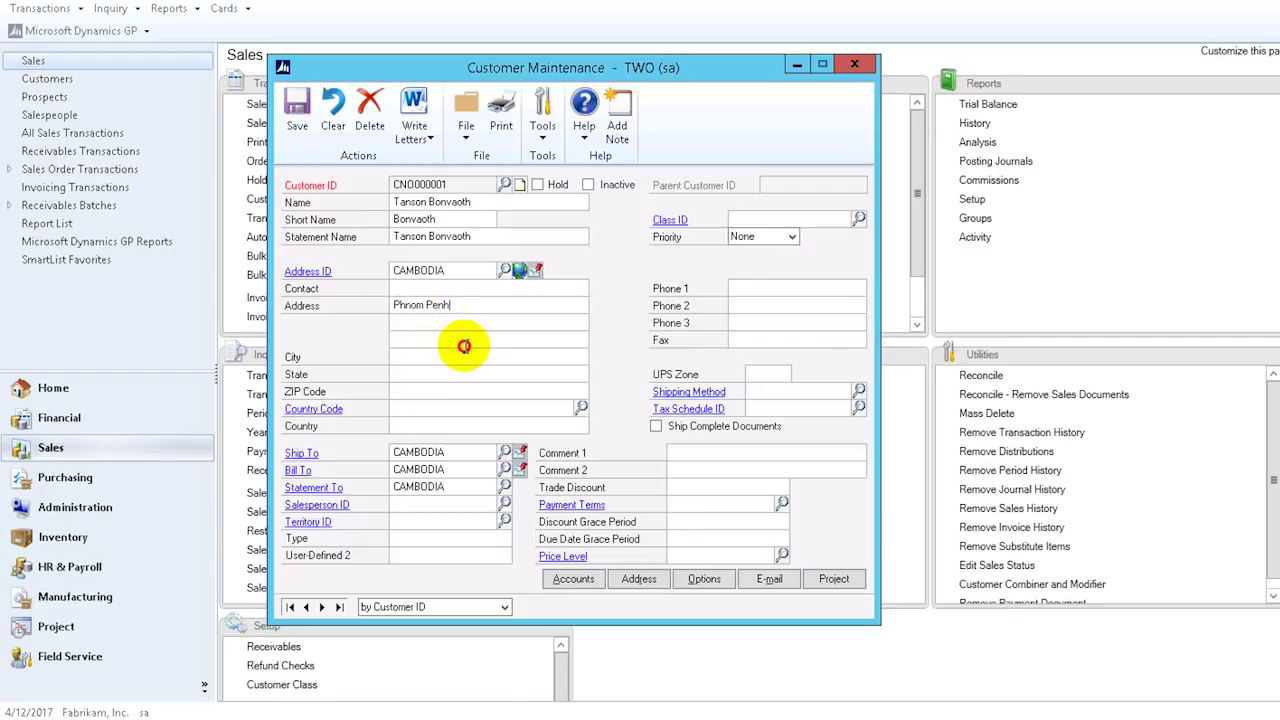
left_click(494, 358)
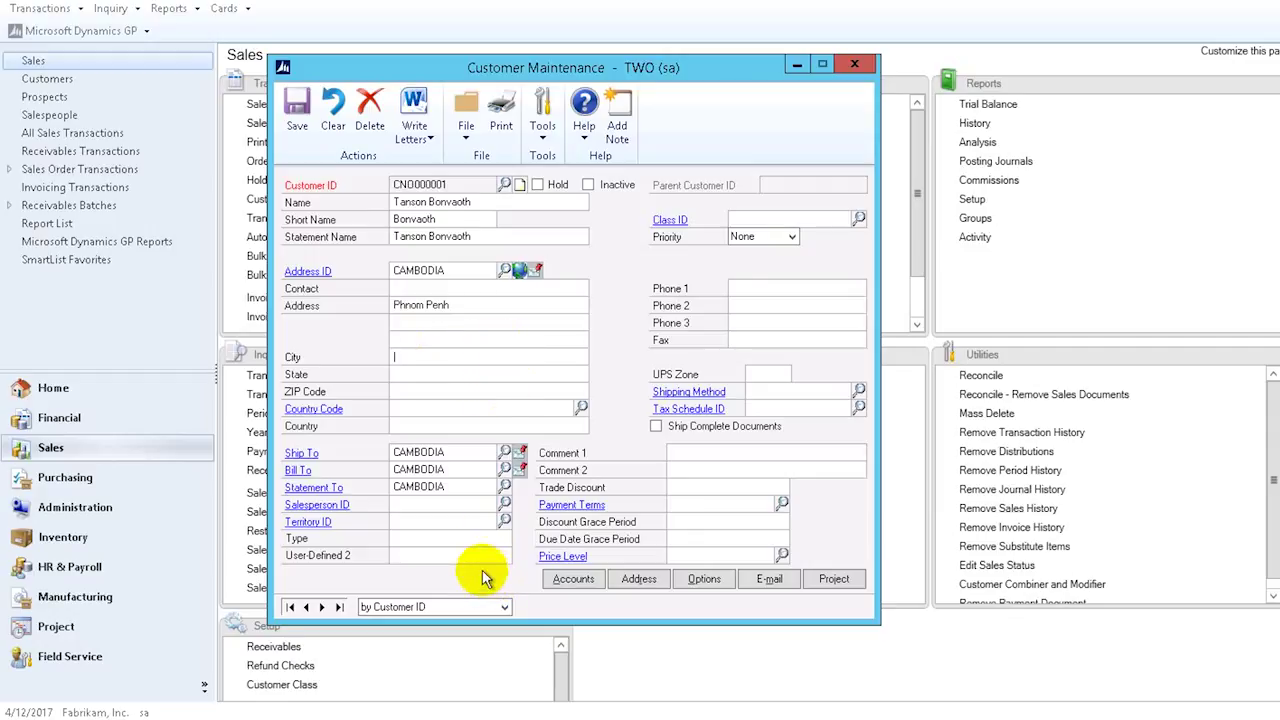
left_click(297, 108)
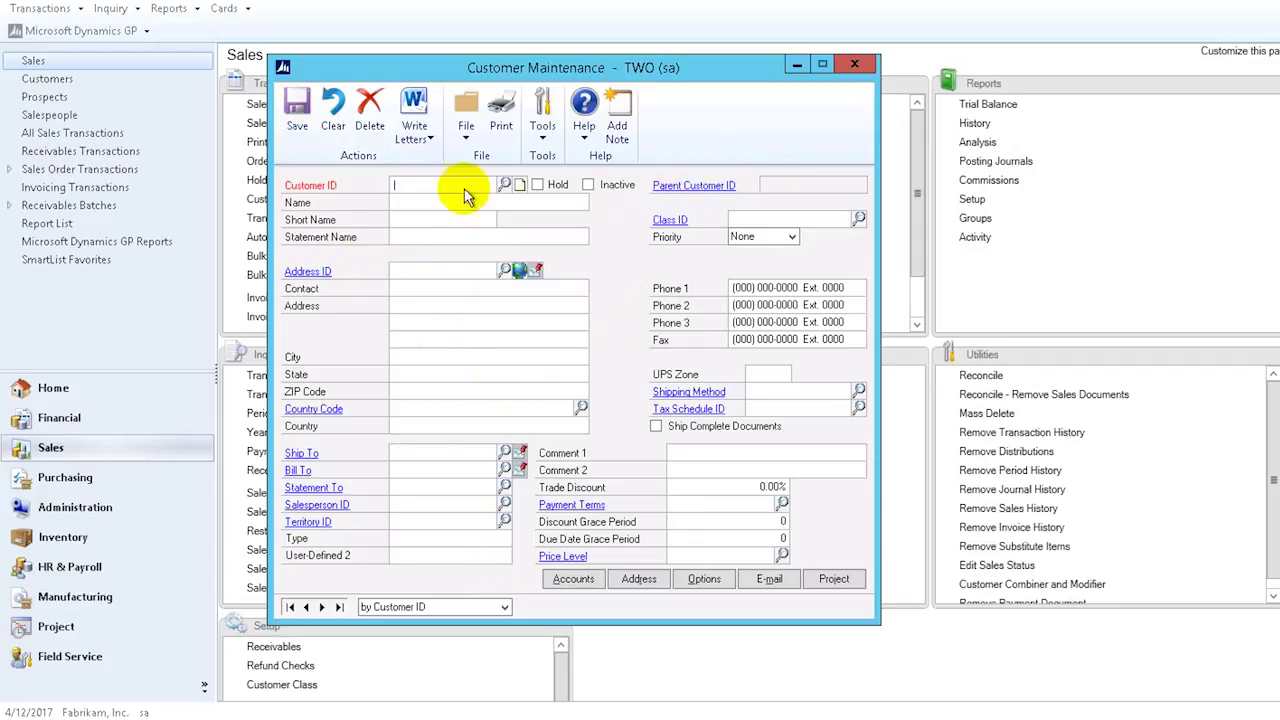
left_click(306, 607)
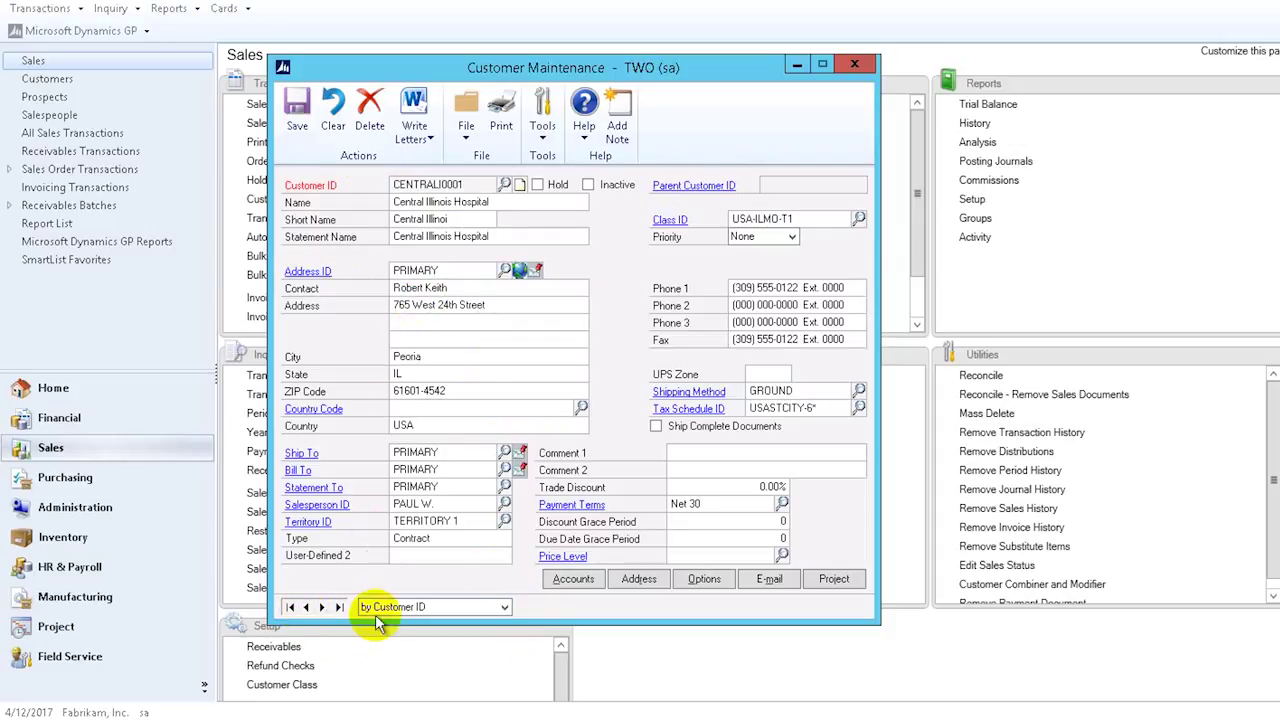
left_click(322, 607)
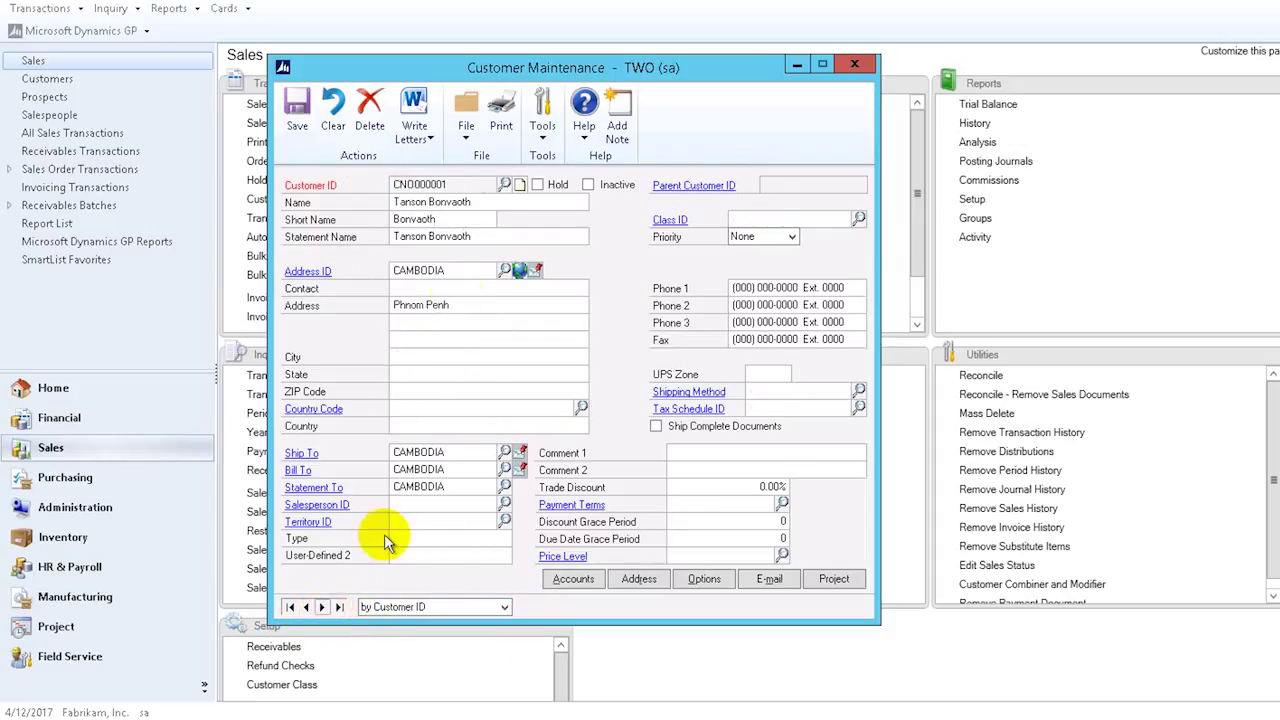
double_click(470, 203)
key("Tab")
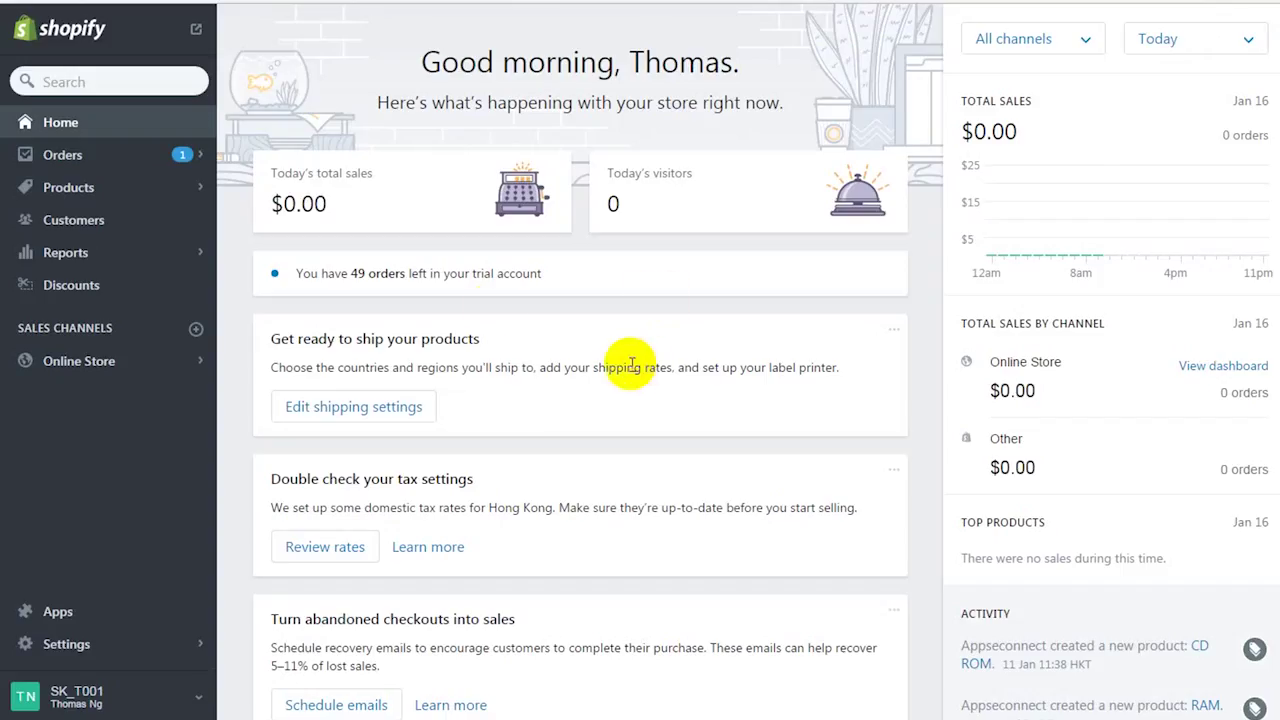
- Open Shopify's Customers list and expand the GP-to-Shopify connection's sync tasks
left_click(76, 234)
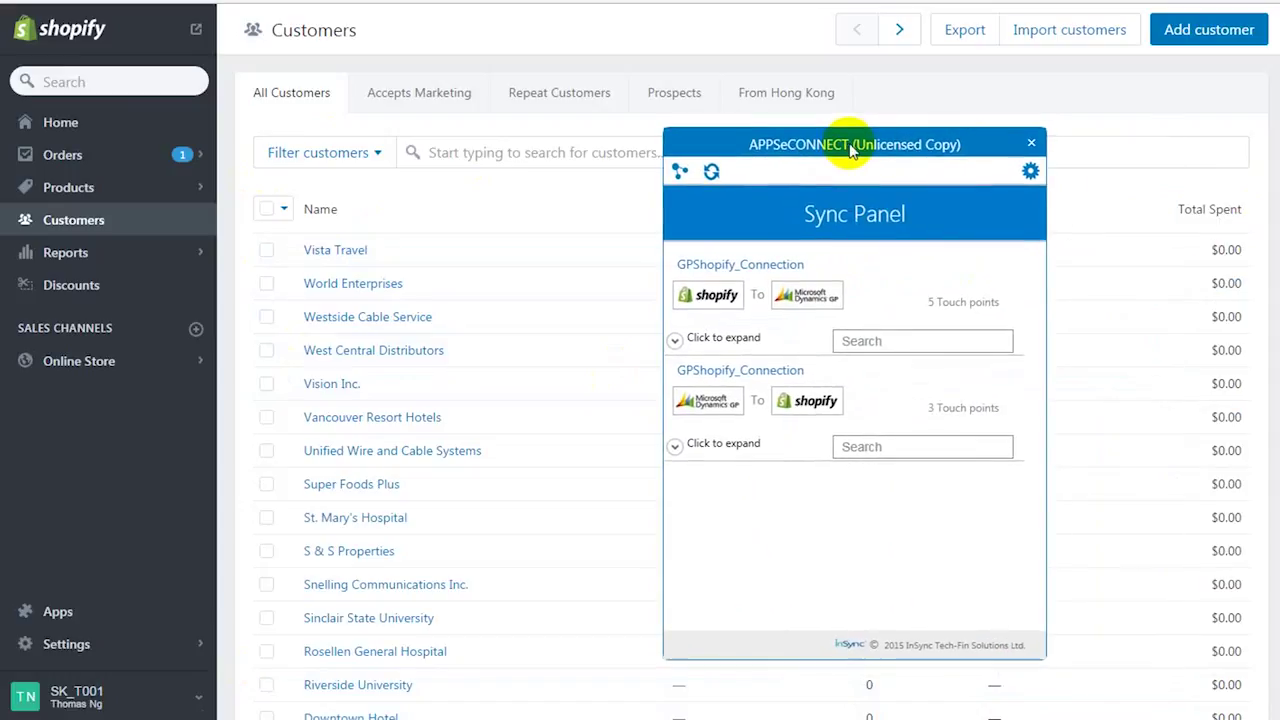
left_click(676, 445)
- Purge the connection's transaction logs and run the new-customer sync
left_click(978, 514)
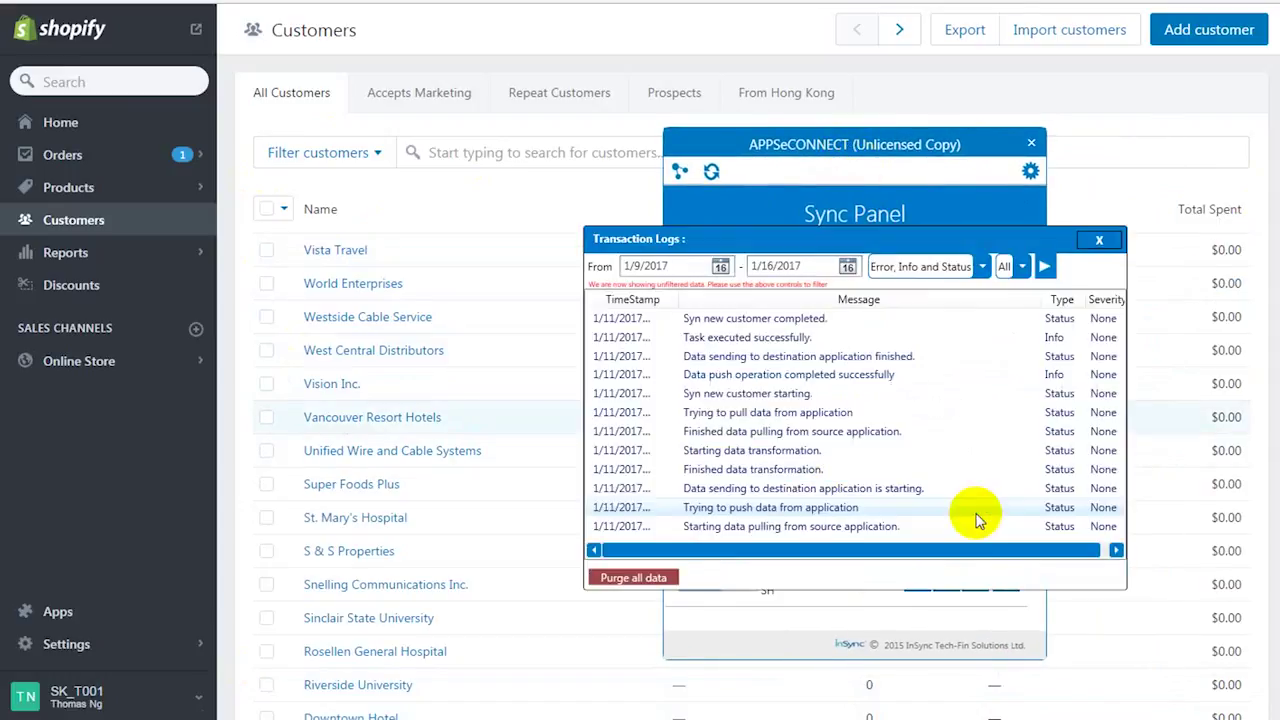
left_click(695, 575)
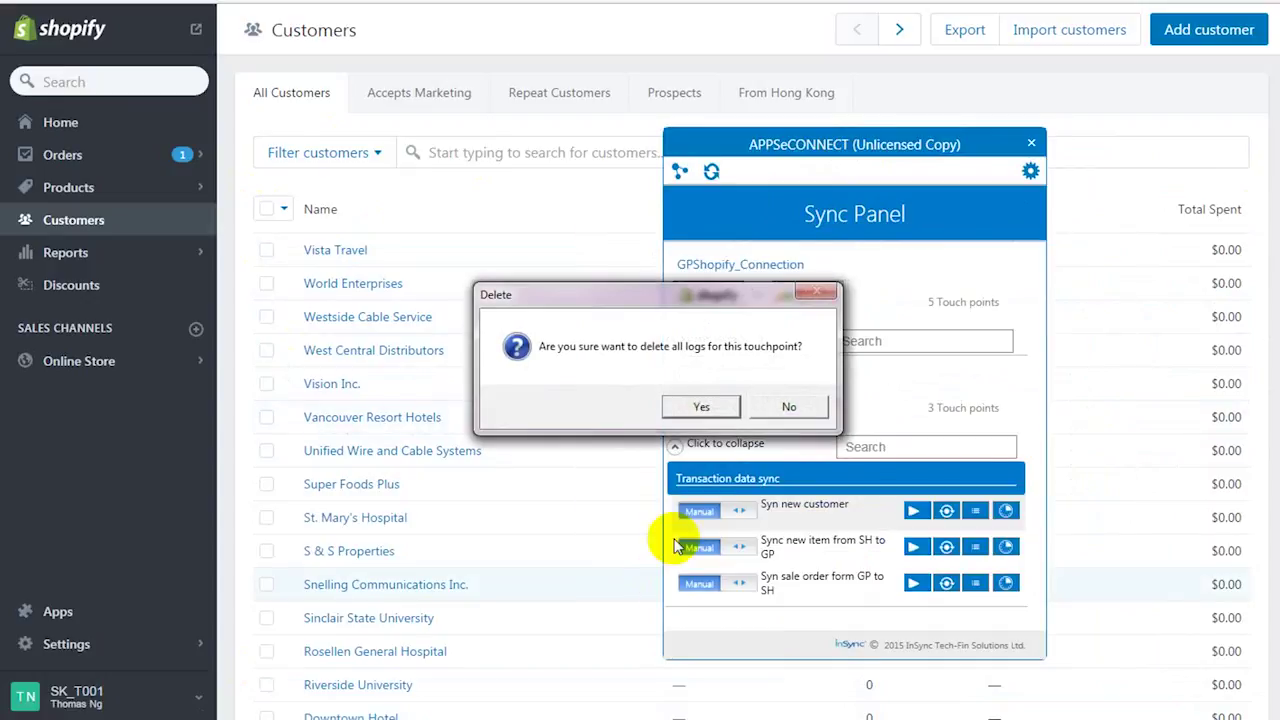
left_click(697, 404)
left_click(1102, 238)
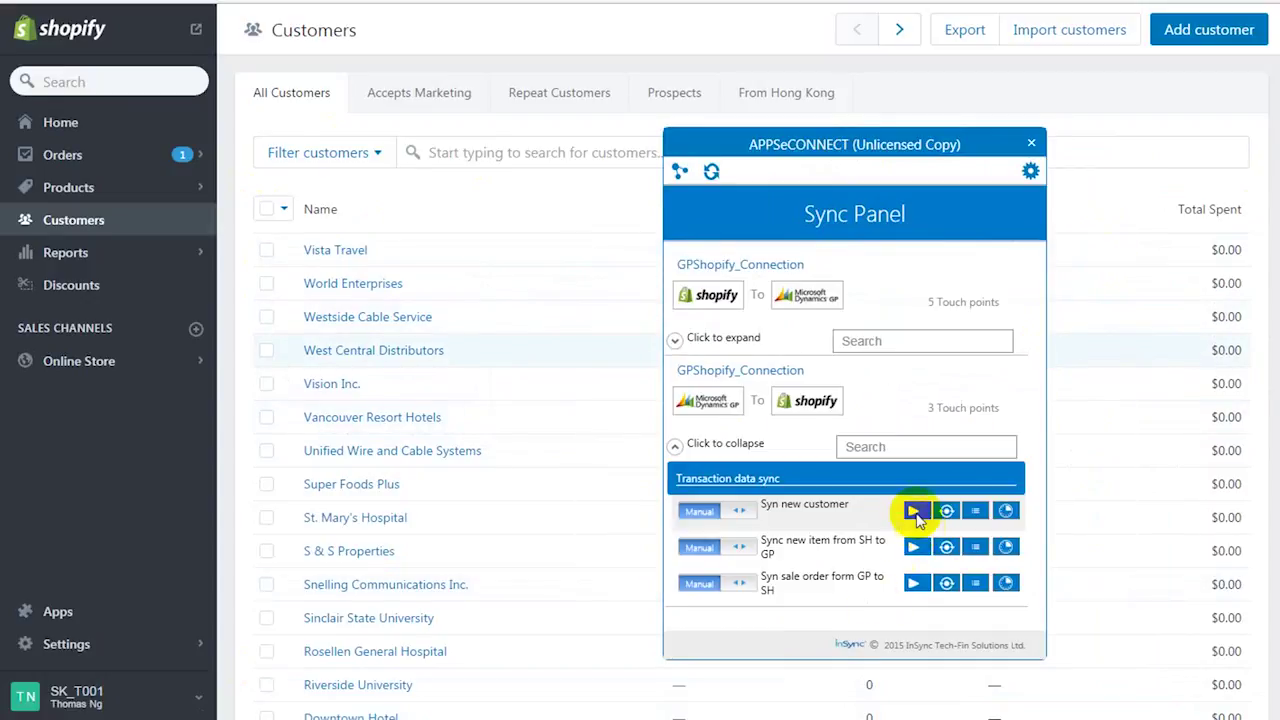
left_click(916, 512)
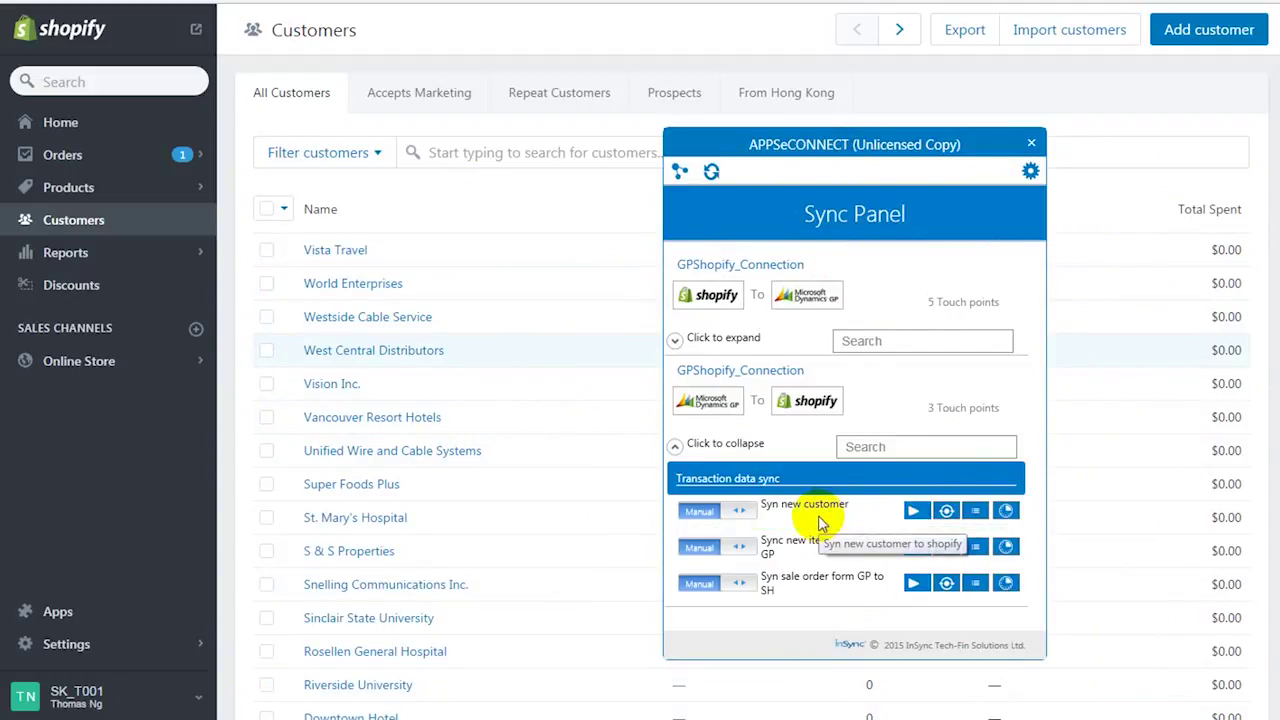
left_click(68, 2)
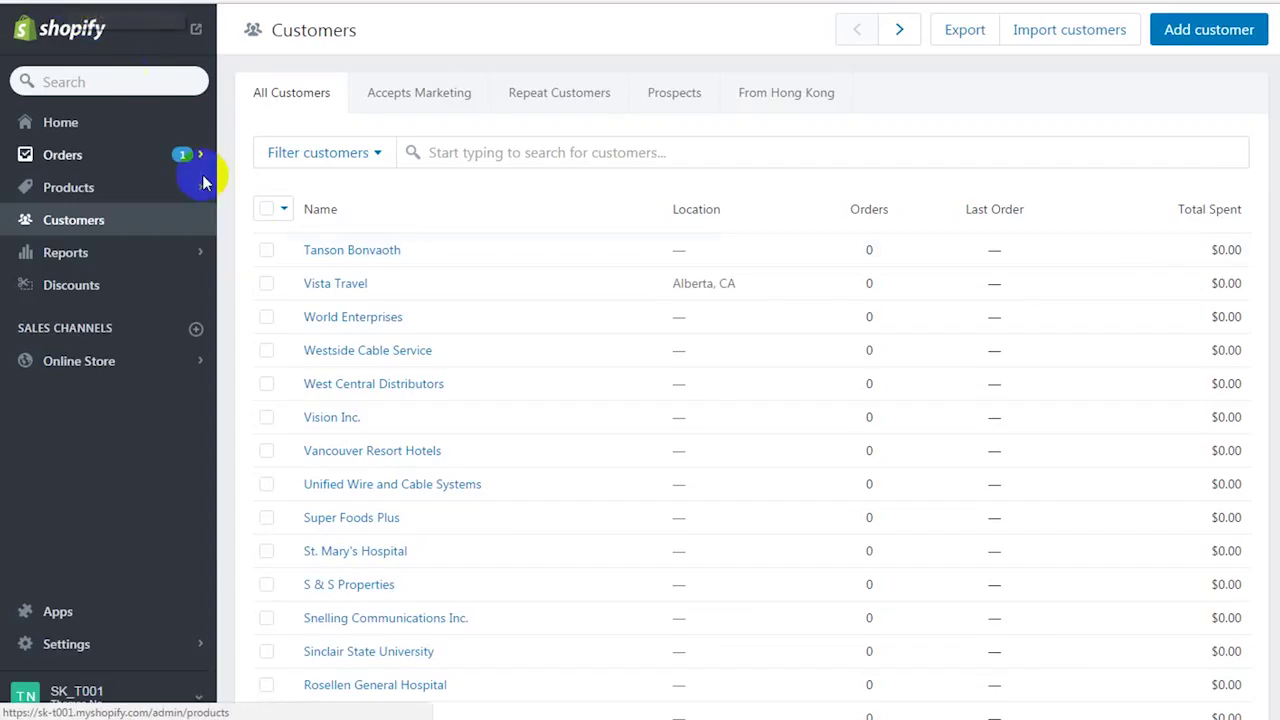
left_click(266, 250)
left_click_drag(423, 251, 303, 250)
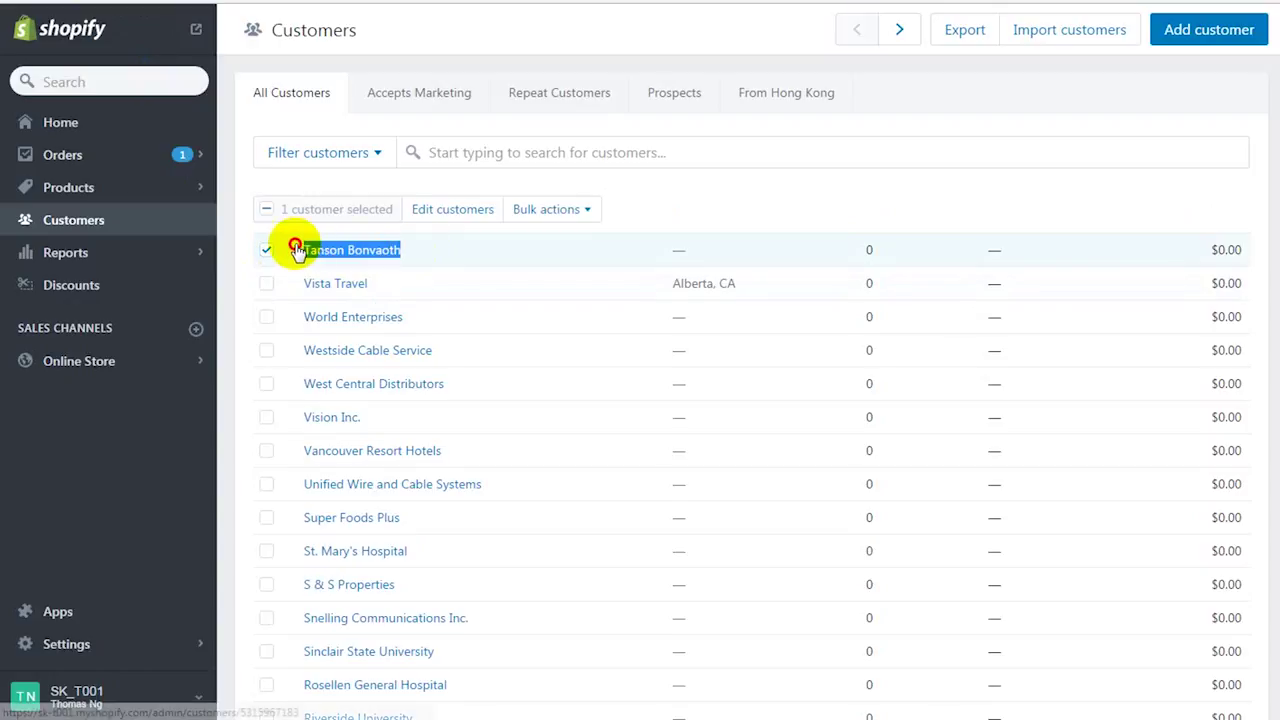
key("alt+Tab")
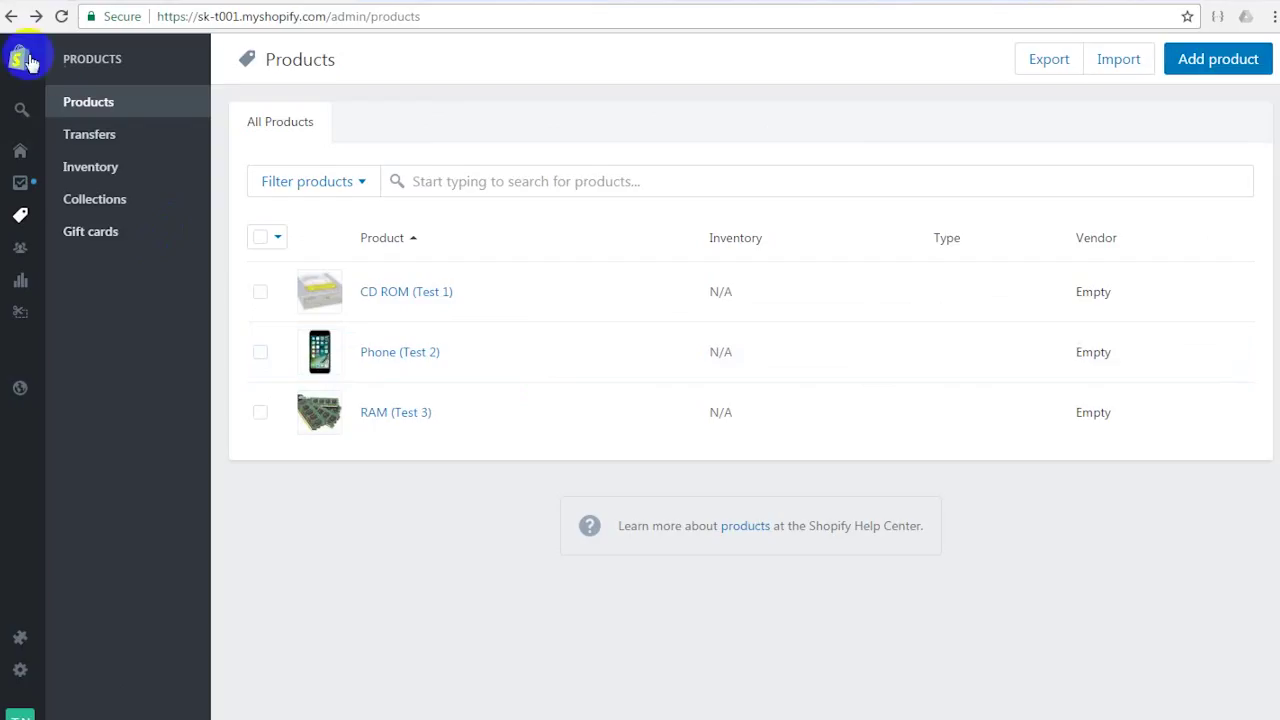
left_click(61, 16)
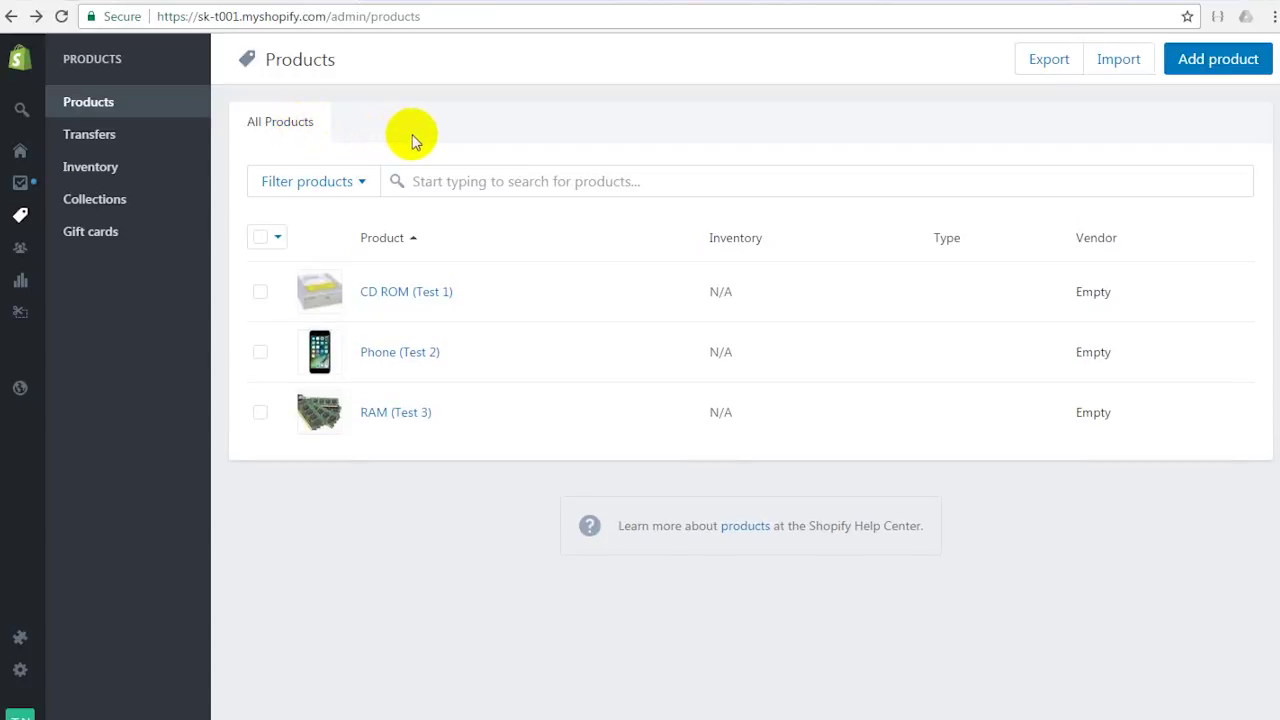
left_click(292, 121)
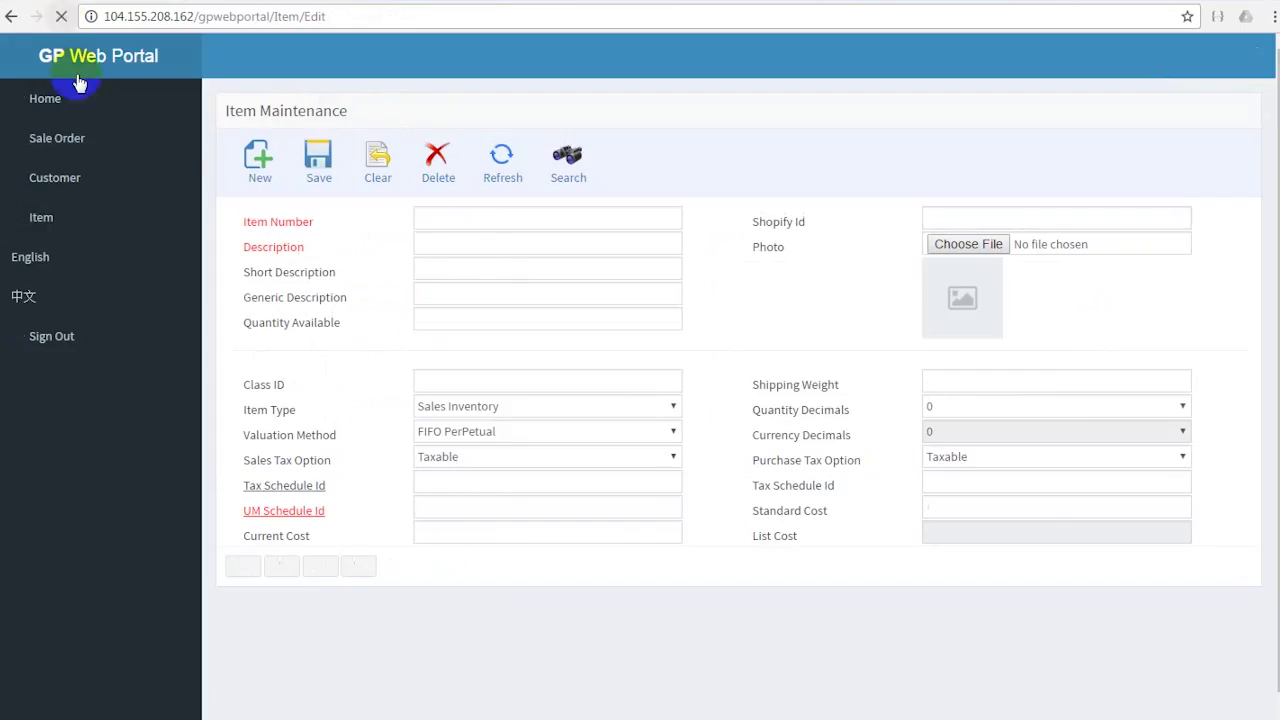
- Create new item 20170116 with description Product Name Test 1
left_click(257, 155)
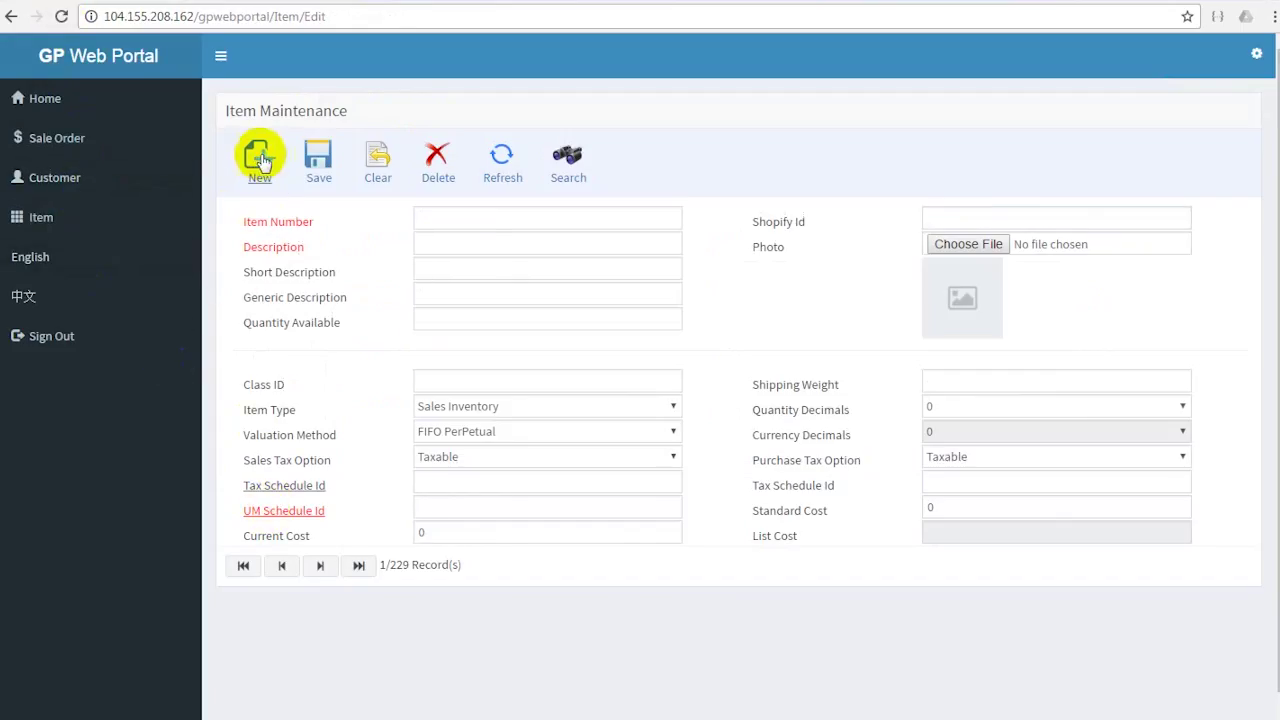
left_click(493, 220)
type("20170116")
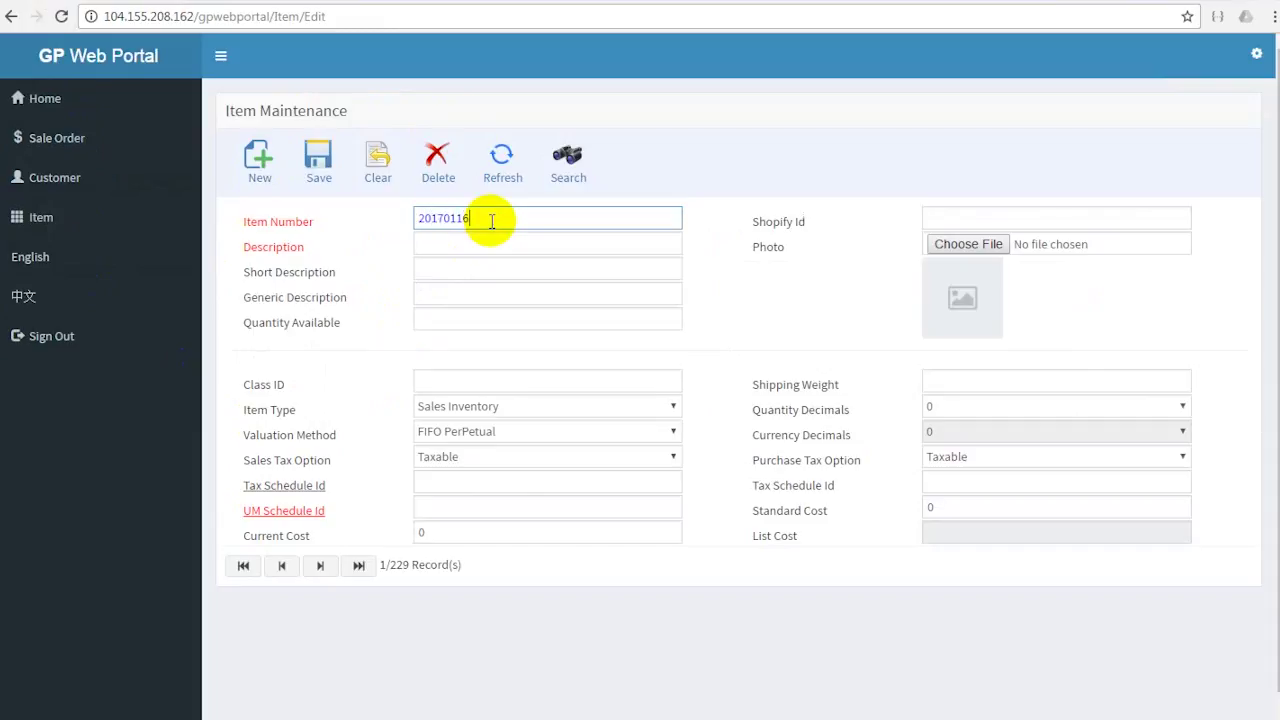
left_click(487, 246)
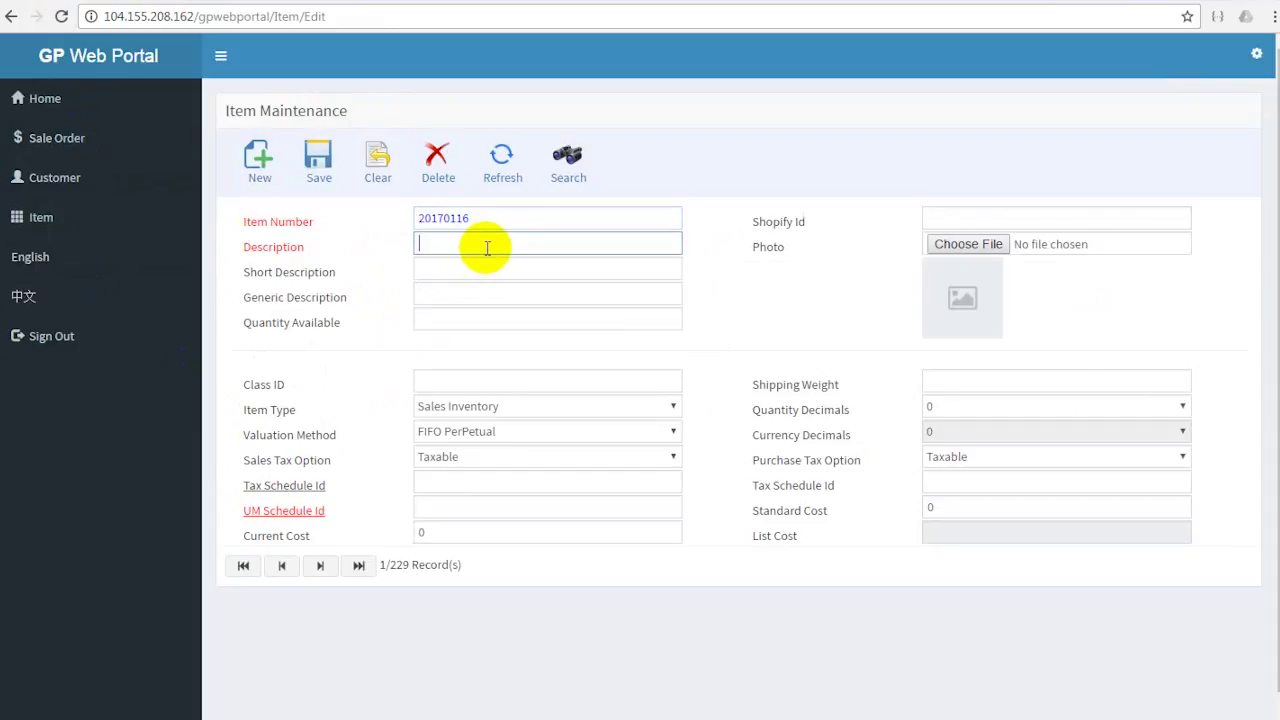
type("Product N")
type("ame Test 1")
key("Tab")
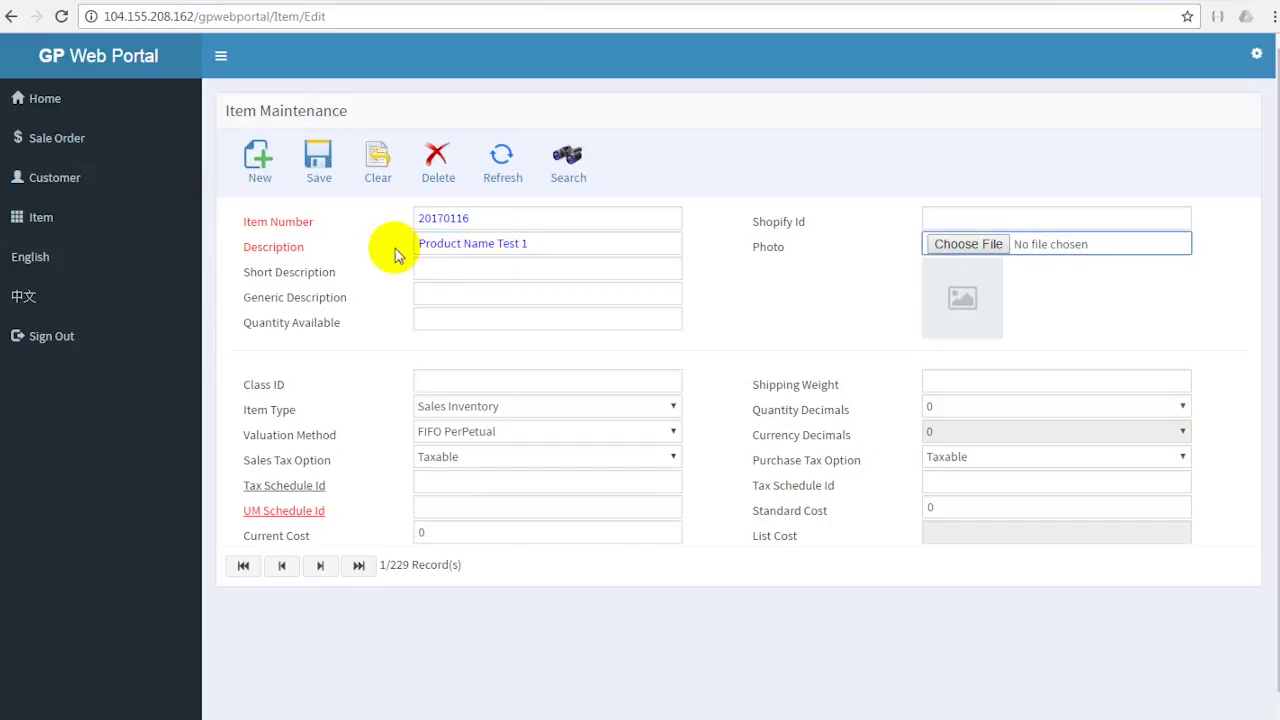
- Set short and generic descriptions to Pro.Name and save the item
left_click(441, 268)
type("Pro")
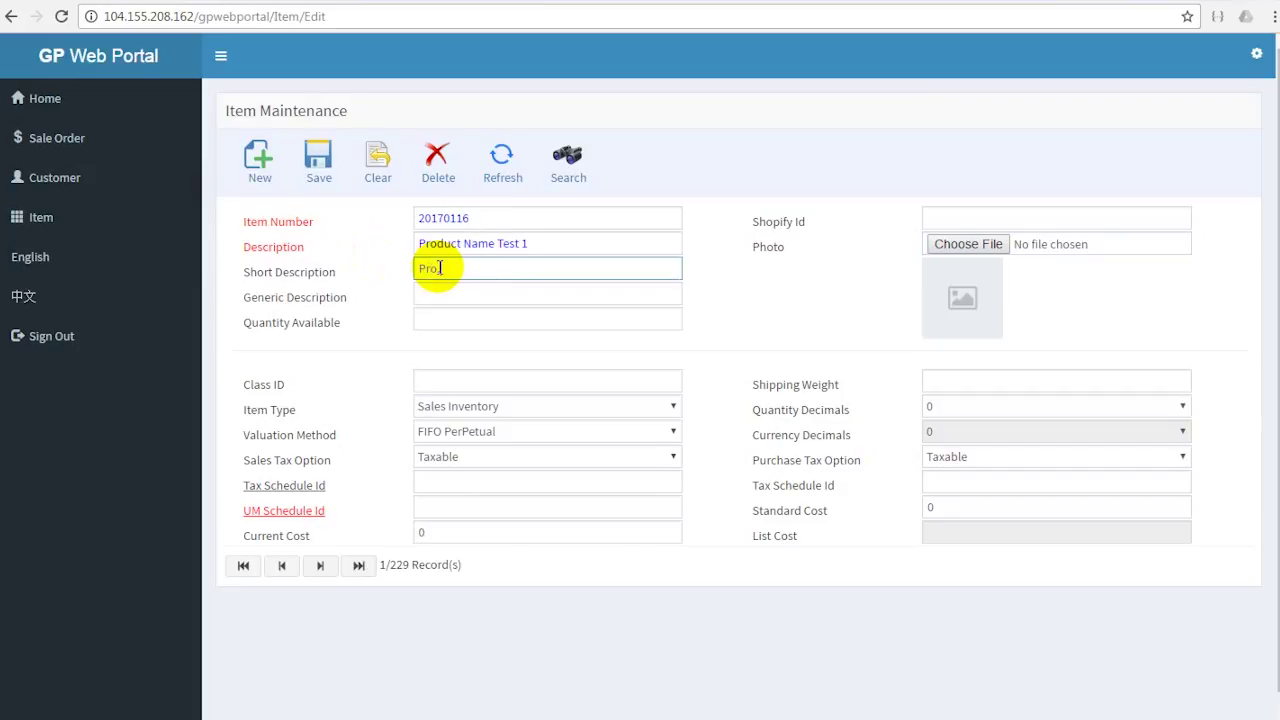
type("Name")
key("Tab")
type("Pro.Na")
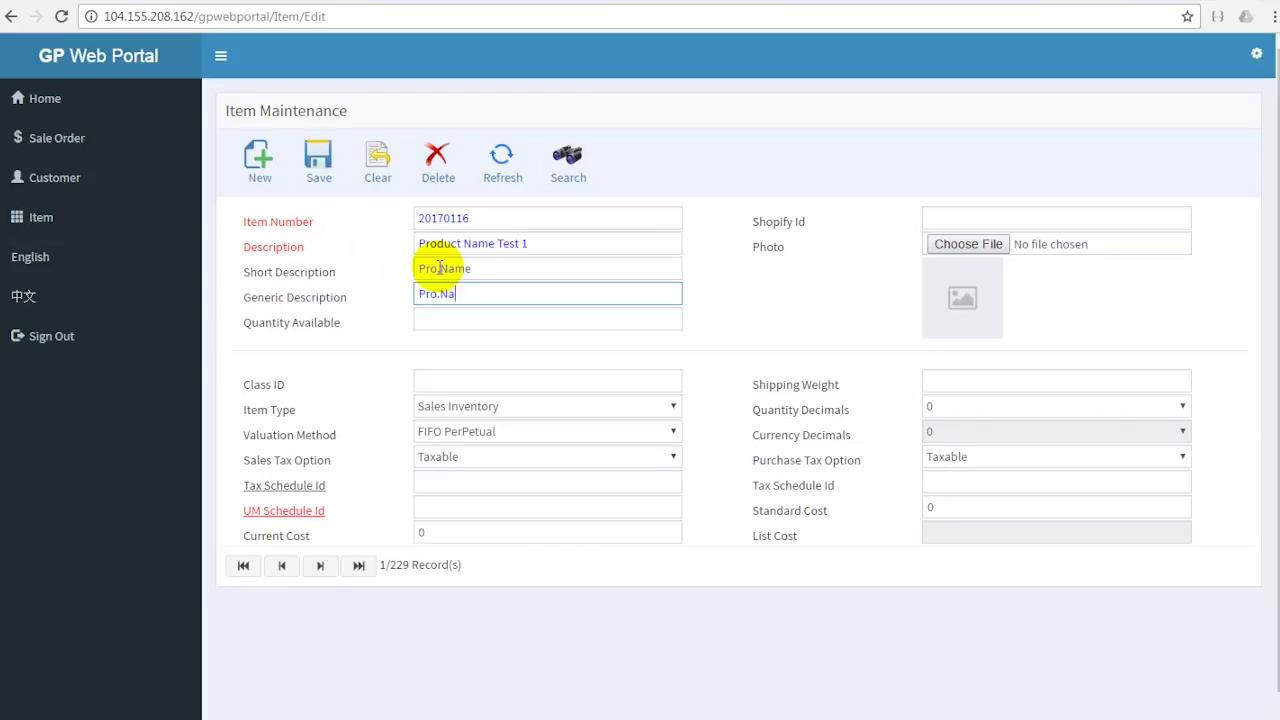
type("me")
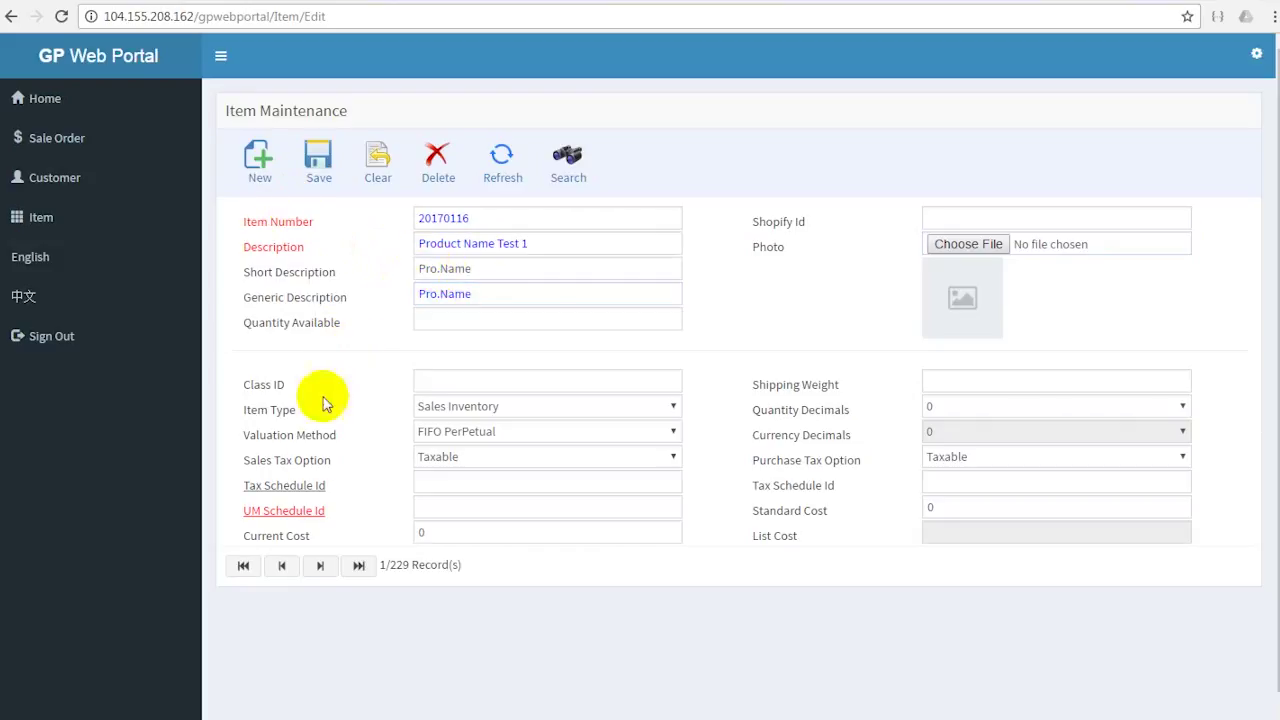
scroll(320, 520, "down", 1)
left_click(318, 113)
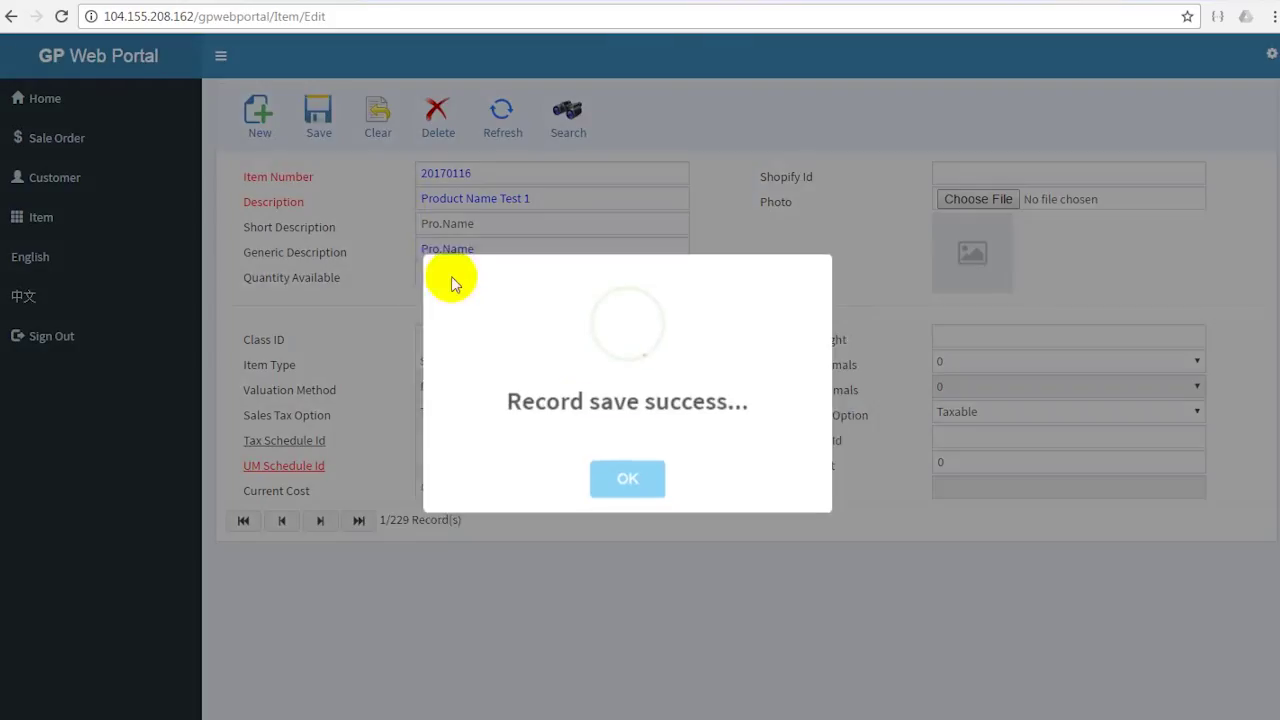
- Dismiss the save confirmation and run the new-item sync to Shopify
left_click(630, 485)
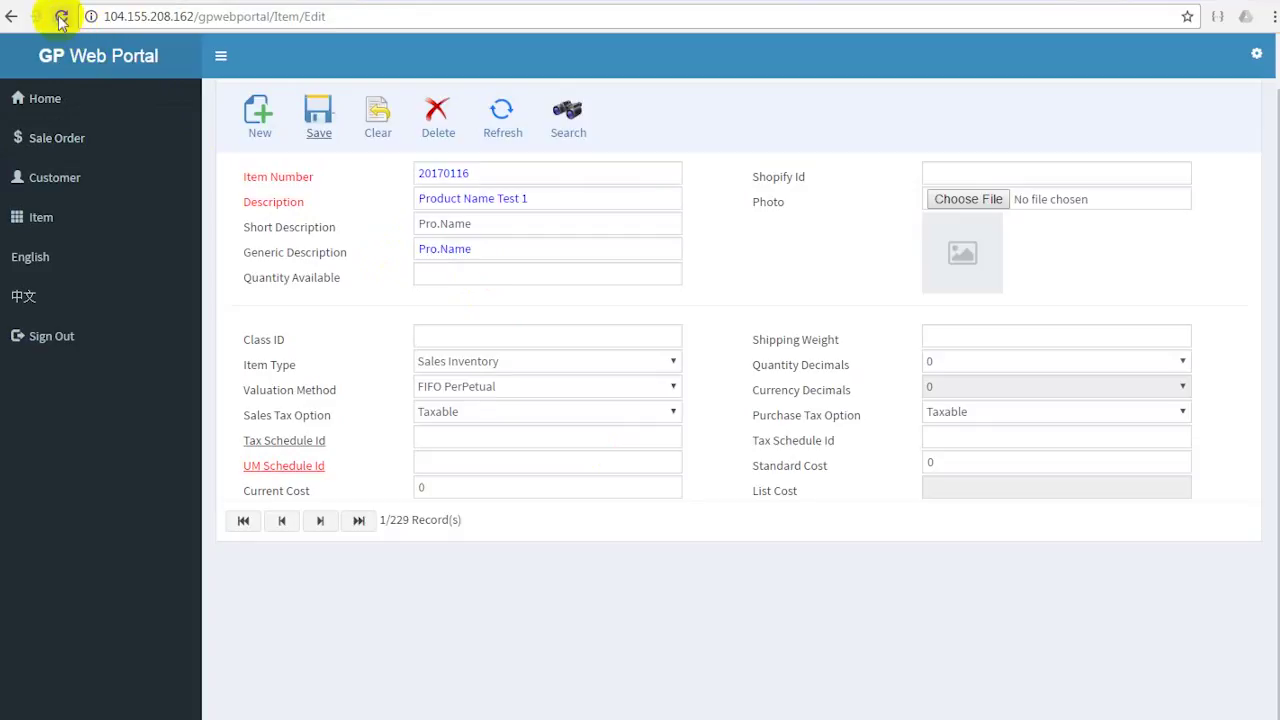
left_click_drag(528, 198, 412, 198)
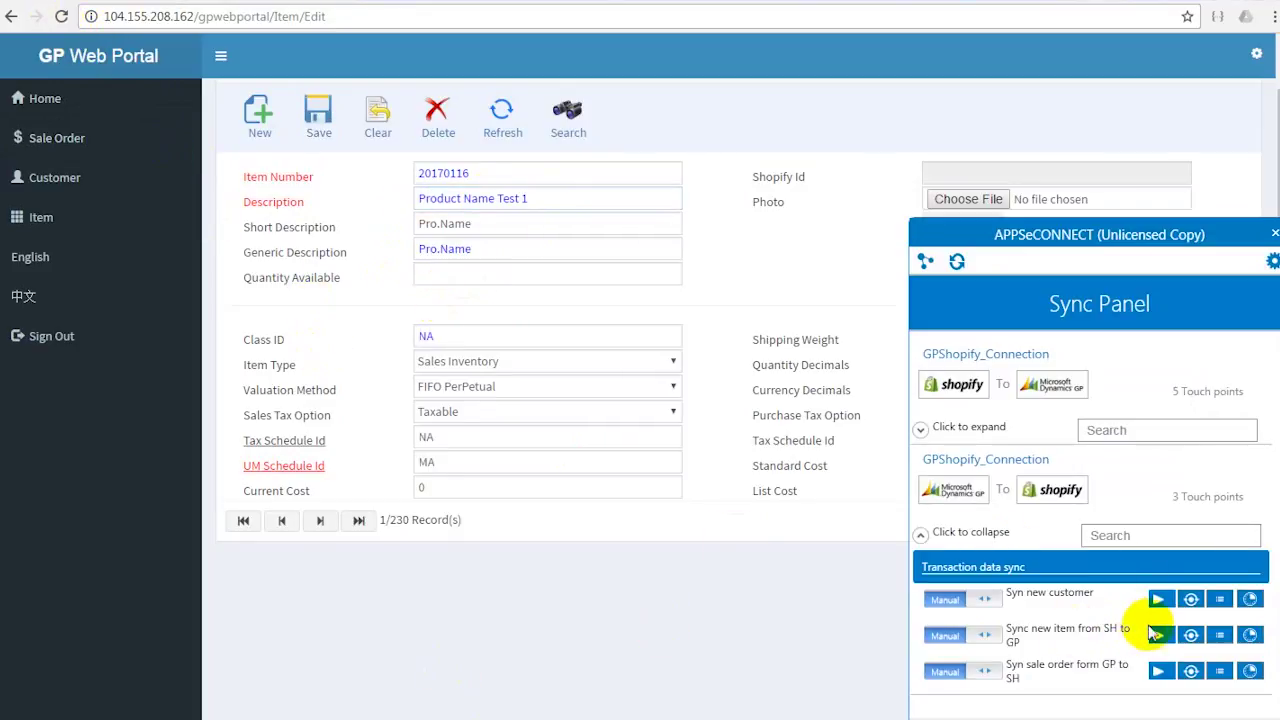
left_click(1158, 635)
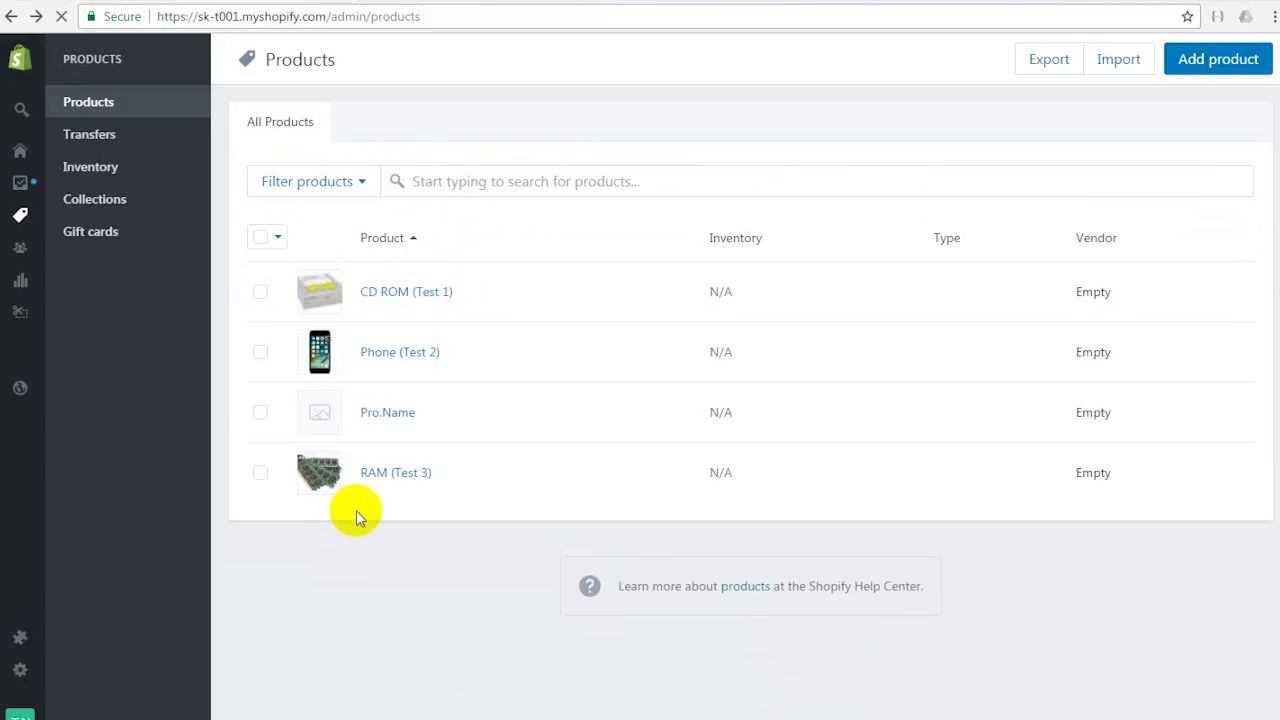
- Open the synced Pro.Name product and check its title and Product Name Test 1 description
left_click(392, 414)
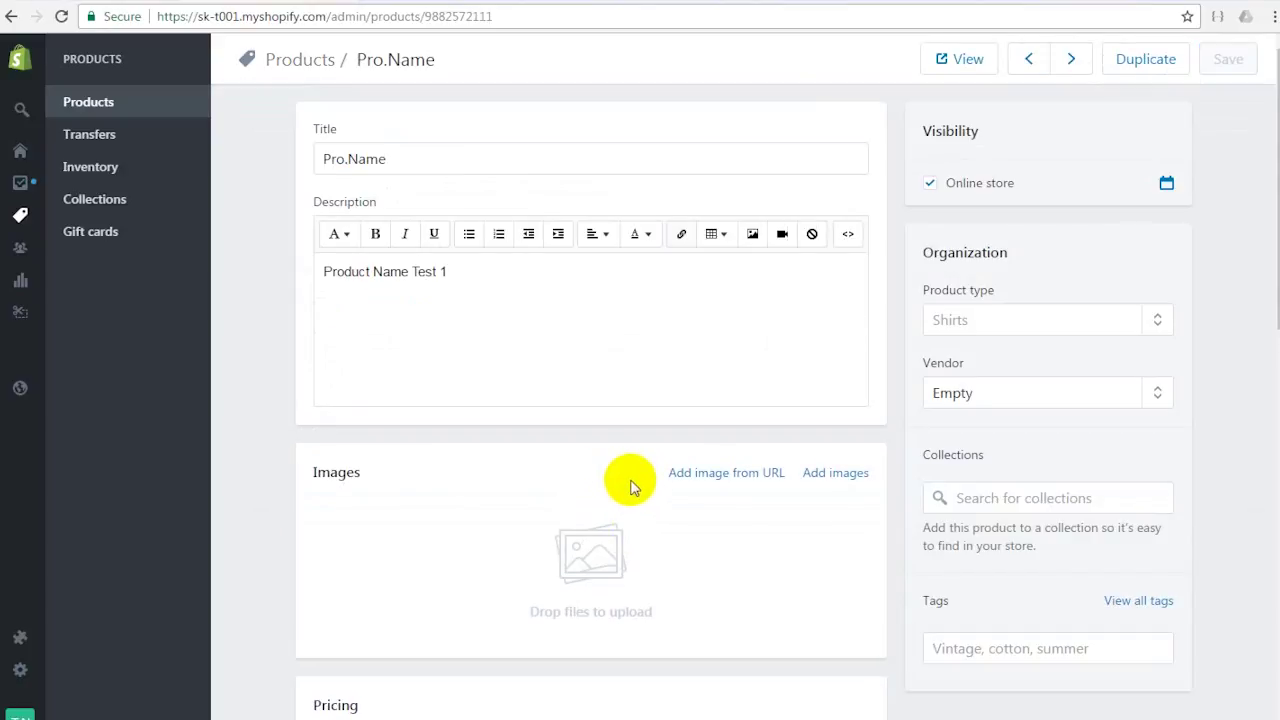
left_click(347, 337)
scroll(353, 341, "down", 1)
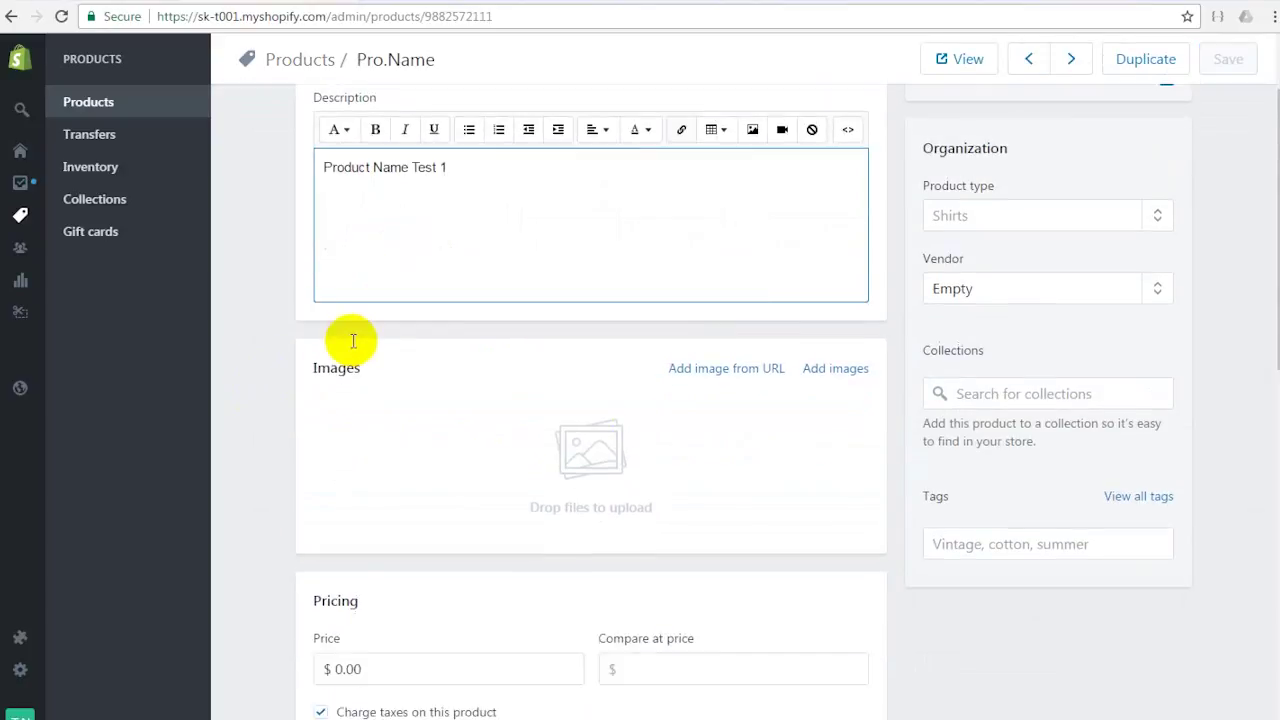
scroll(352, 342, "down", 2)
scroll(351, 343, "up", 3)
left_click_drag(474, 274, 312, 274)
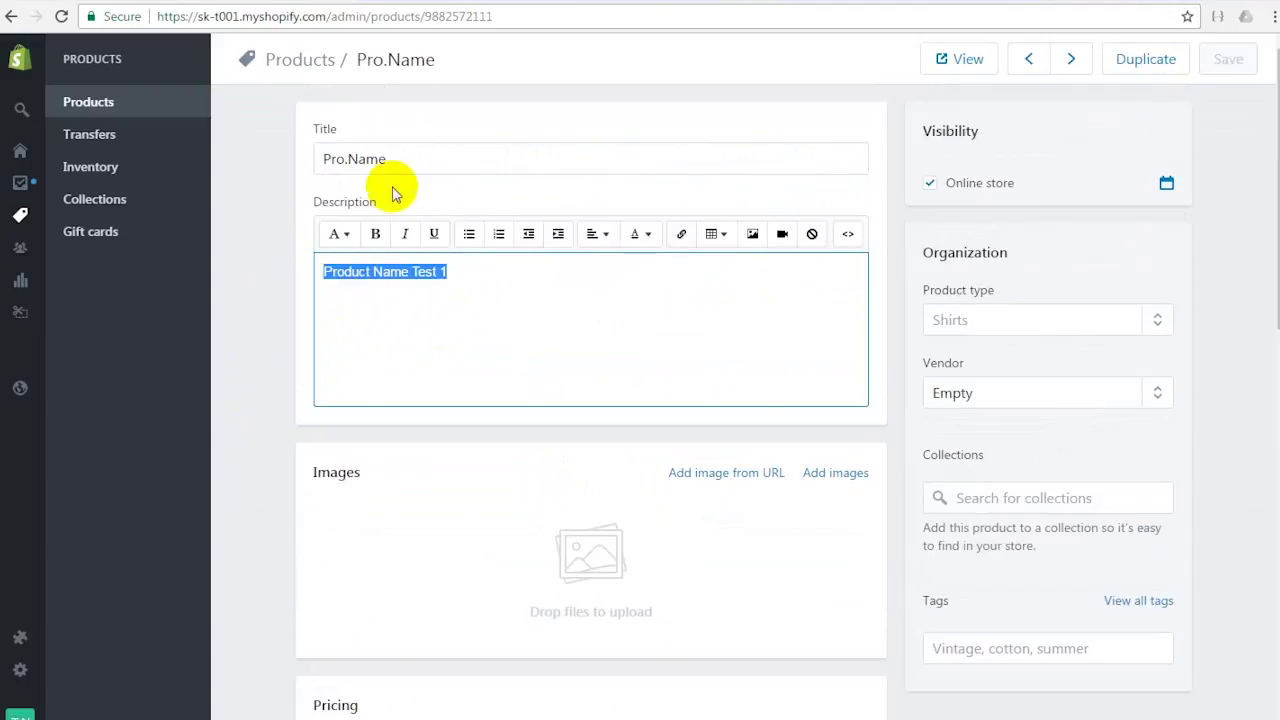
left_click_drag(390, 159, 286, 157)
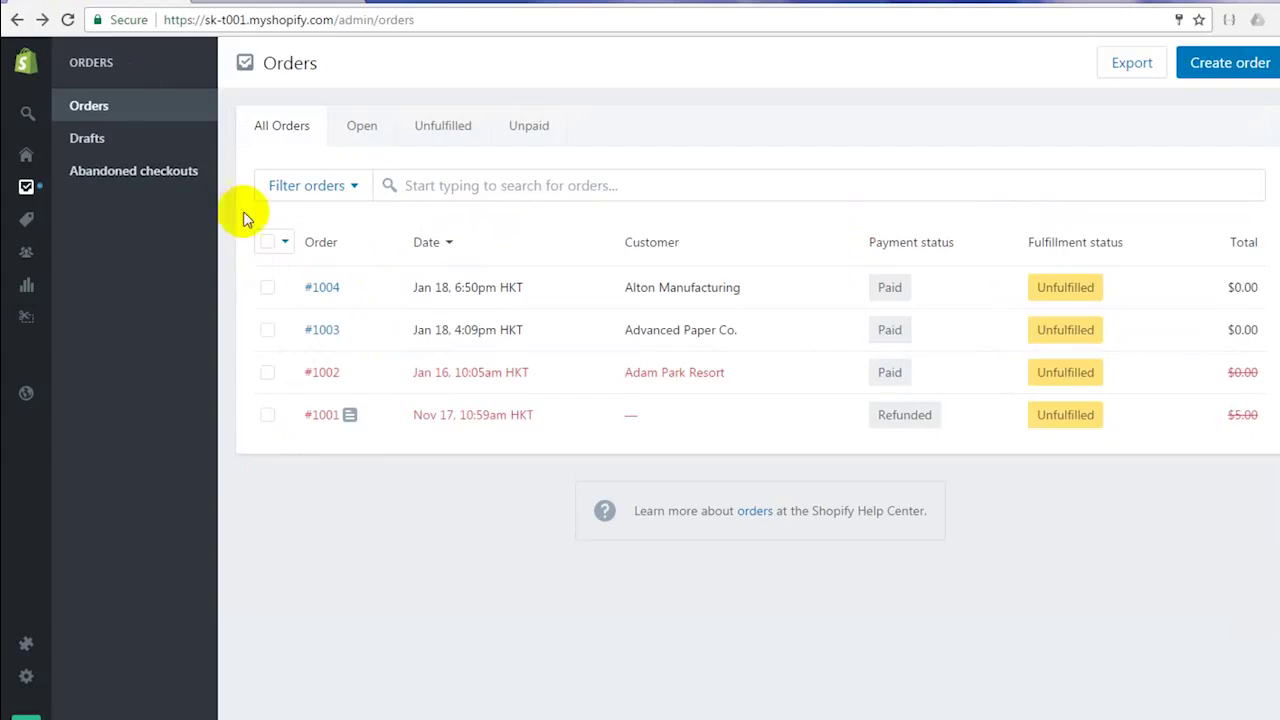
- Reload the Shopify orders list so the new orders #1003 and #1004 appear
left_click(68, 20)
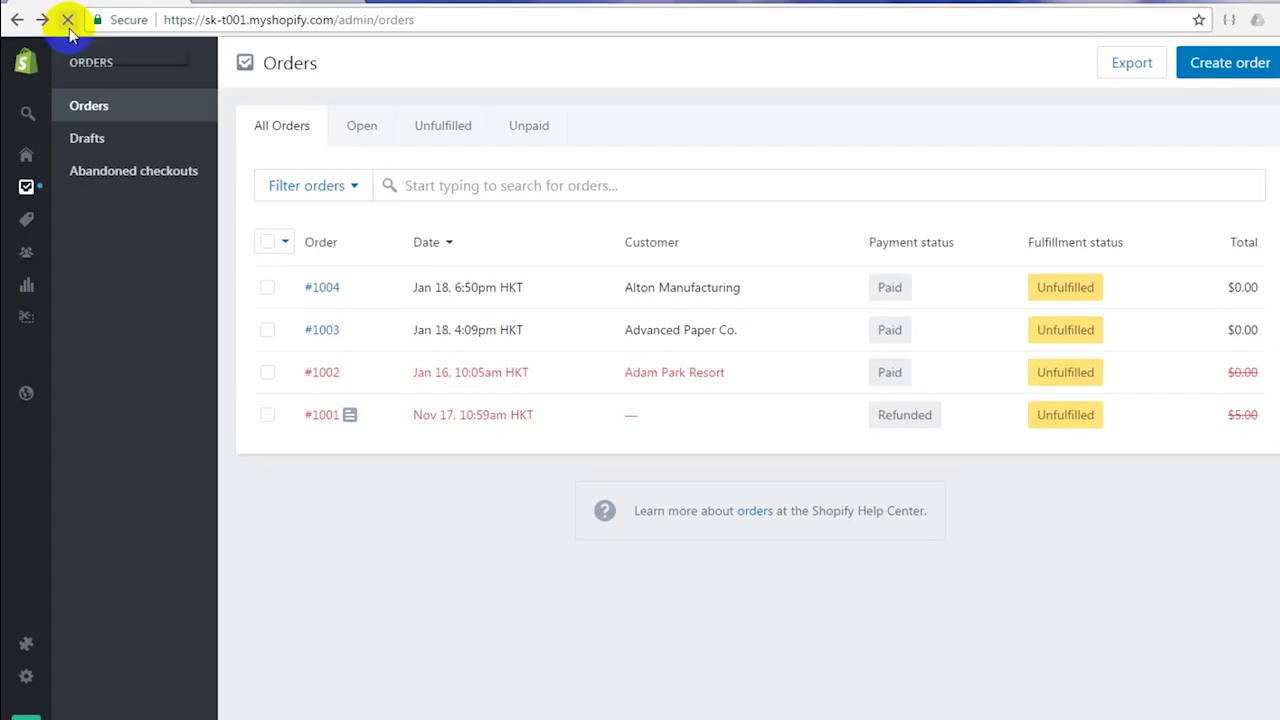
left_click(366, 332)
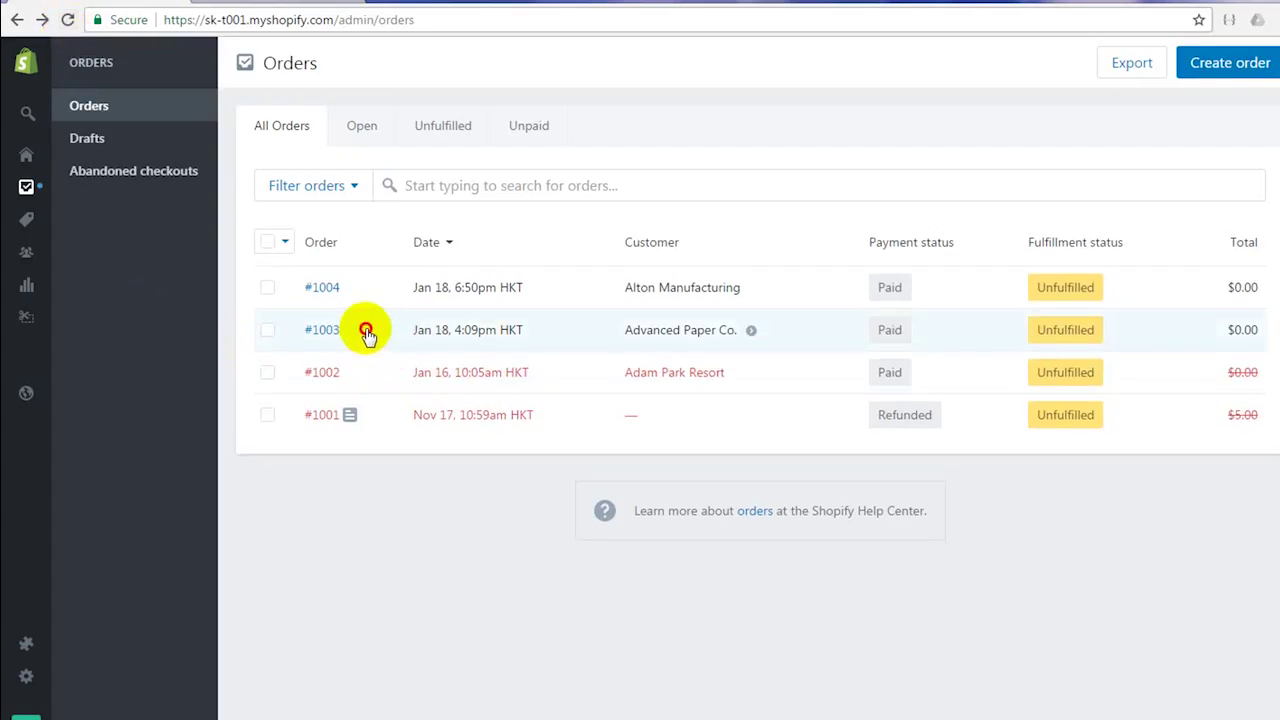
left_click_drag(366, 332, 309, 286)
left_click(314, 357)
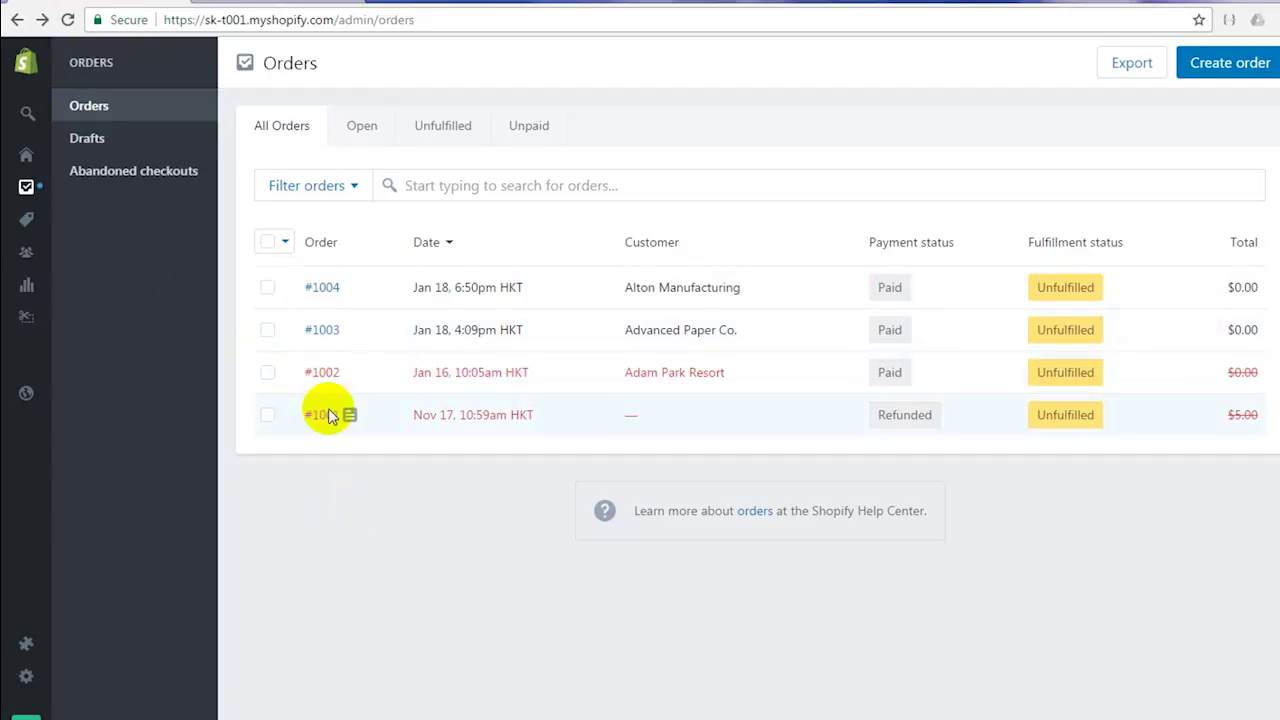
- Review the line items of order #1003, then order #1004 (Phone and RAM)
left_click(328, 338)
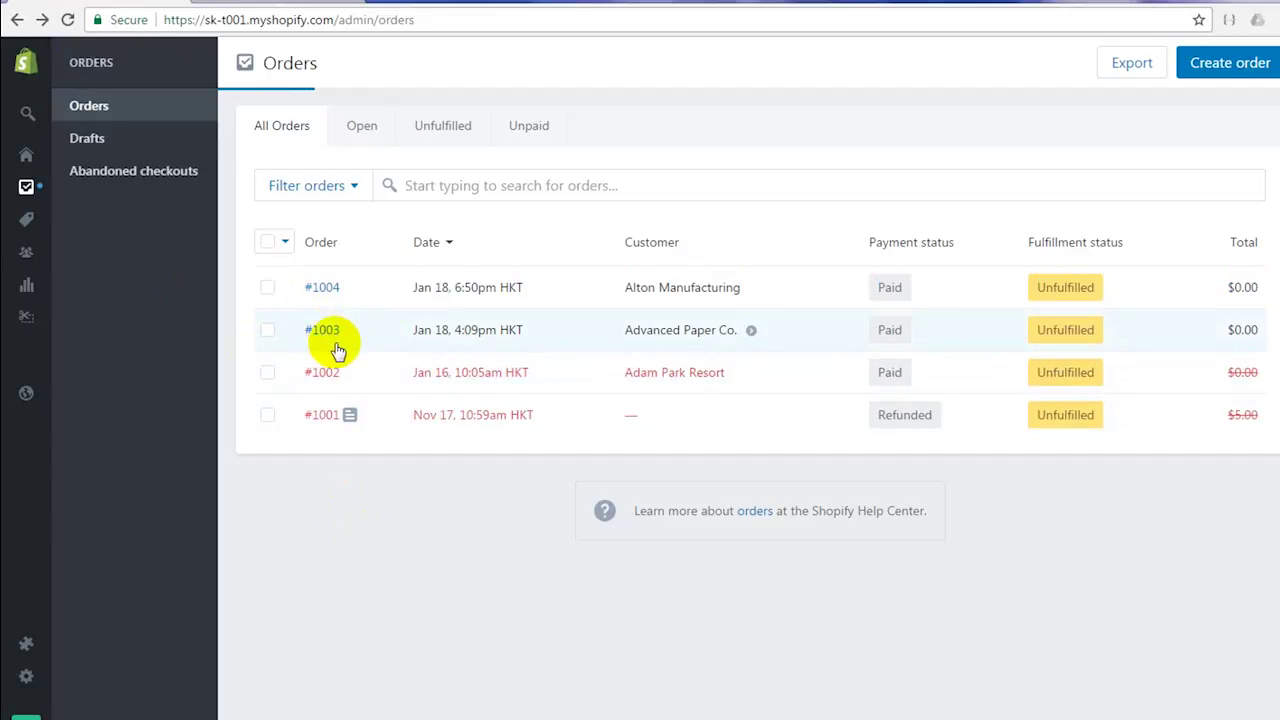
left_click_drag(448, 296, 343, 234)
left_click(300, 234)
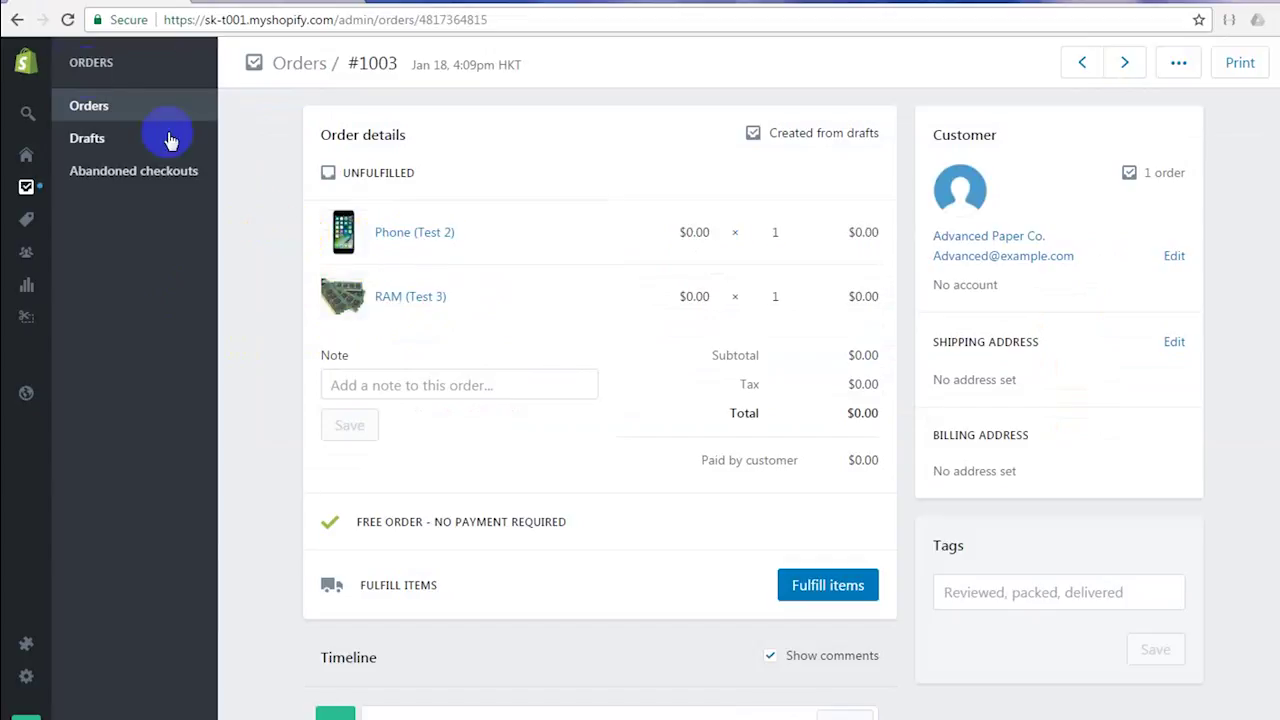
left_click(14, 20)
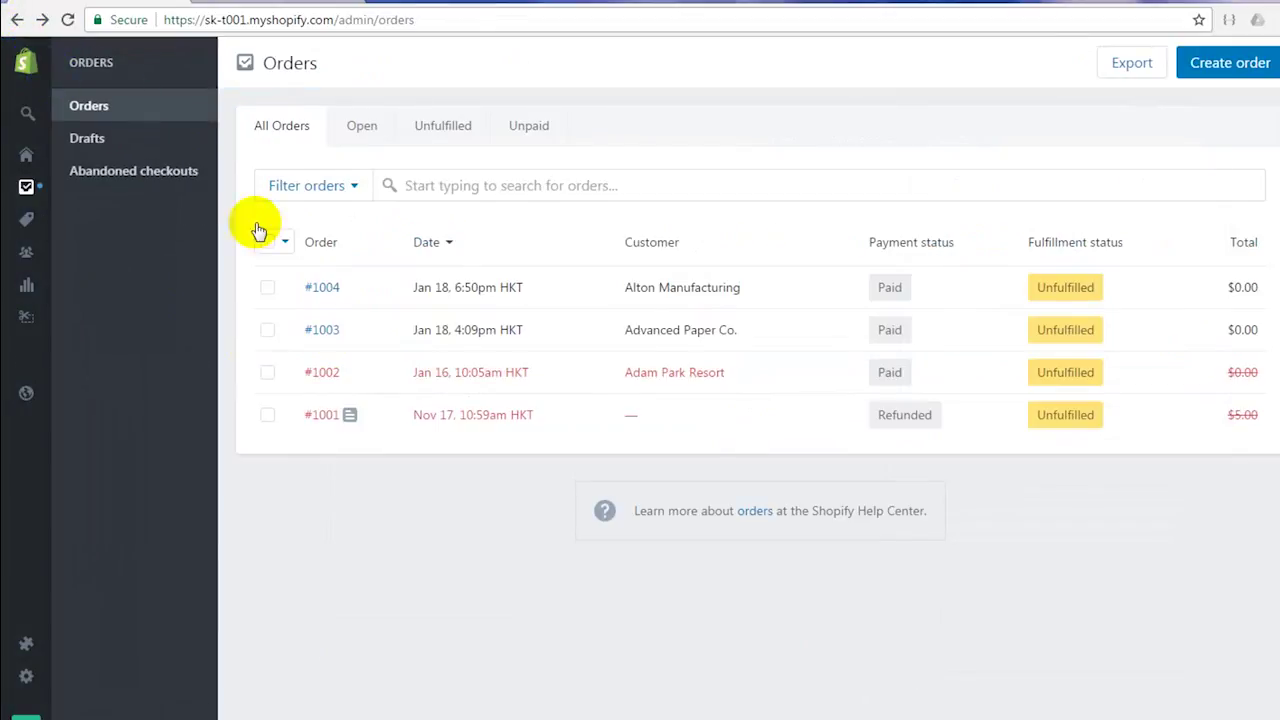
left_click(318, 288)
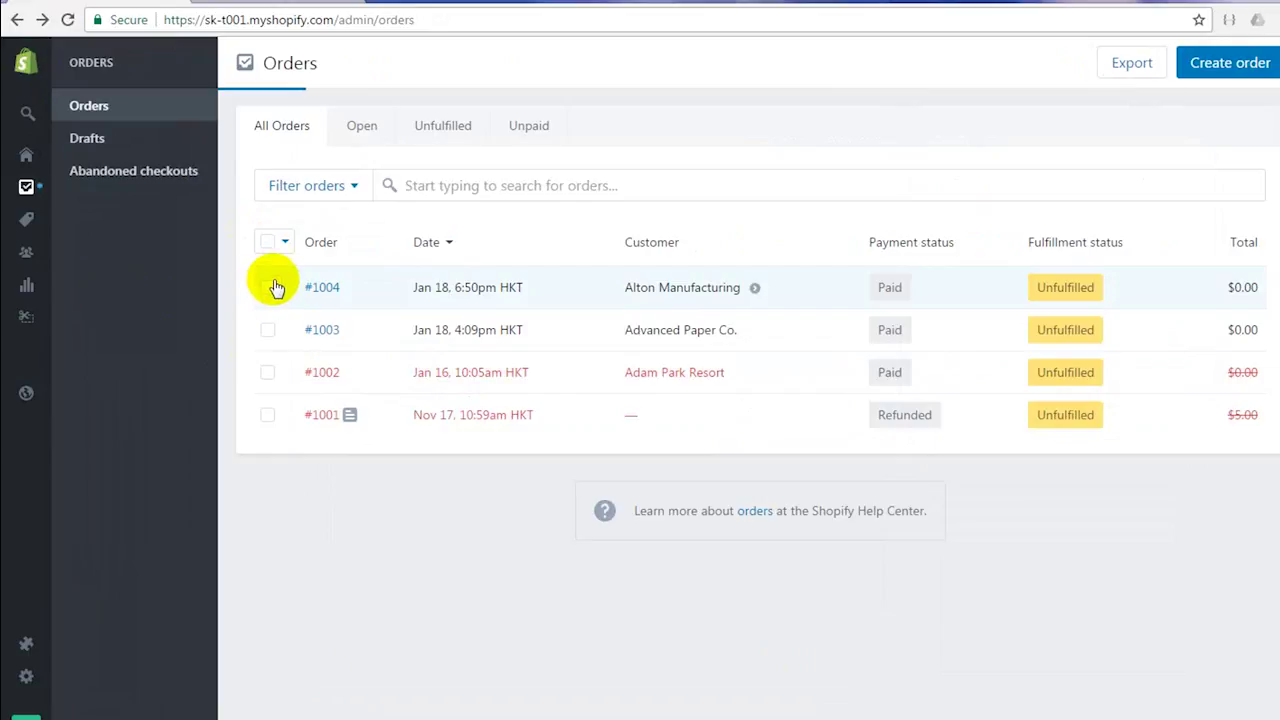
left_click_drag(440, 296, 371, 229)
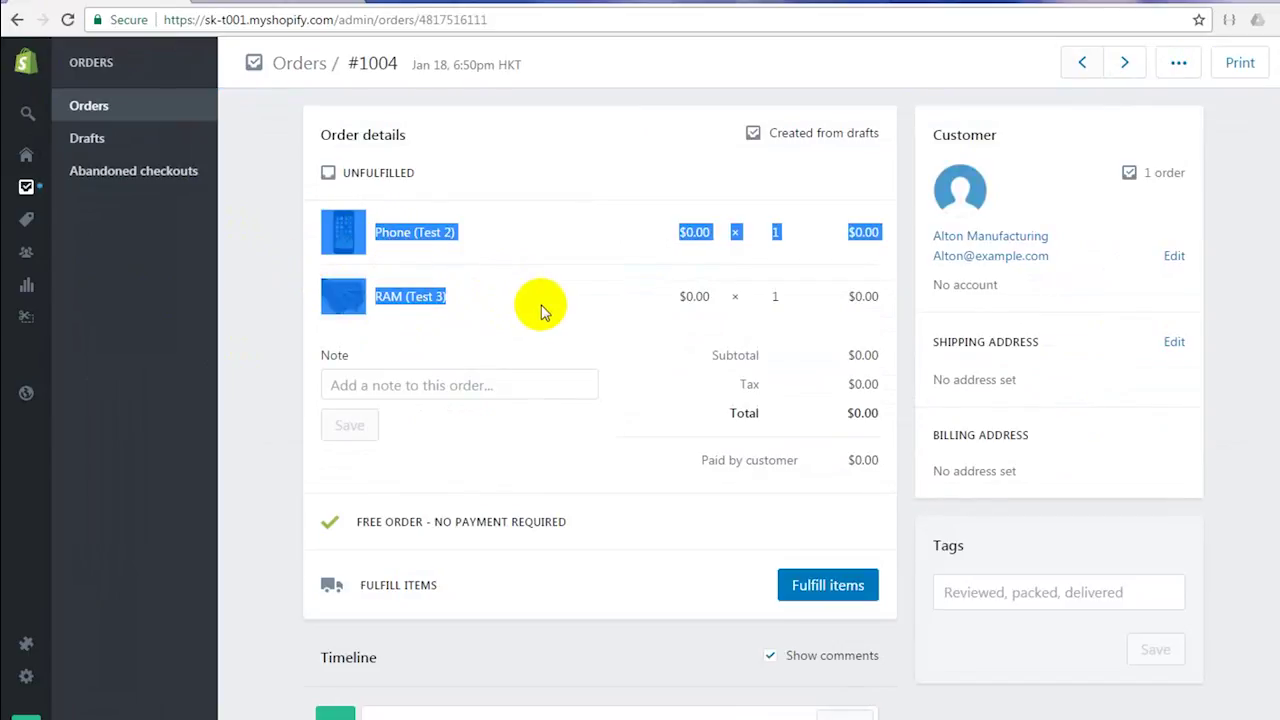
- Reload GP Sales Transaction Entry and page through records back to the first, ORDST2232
left_click(18, 20)
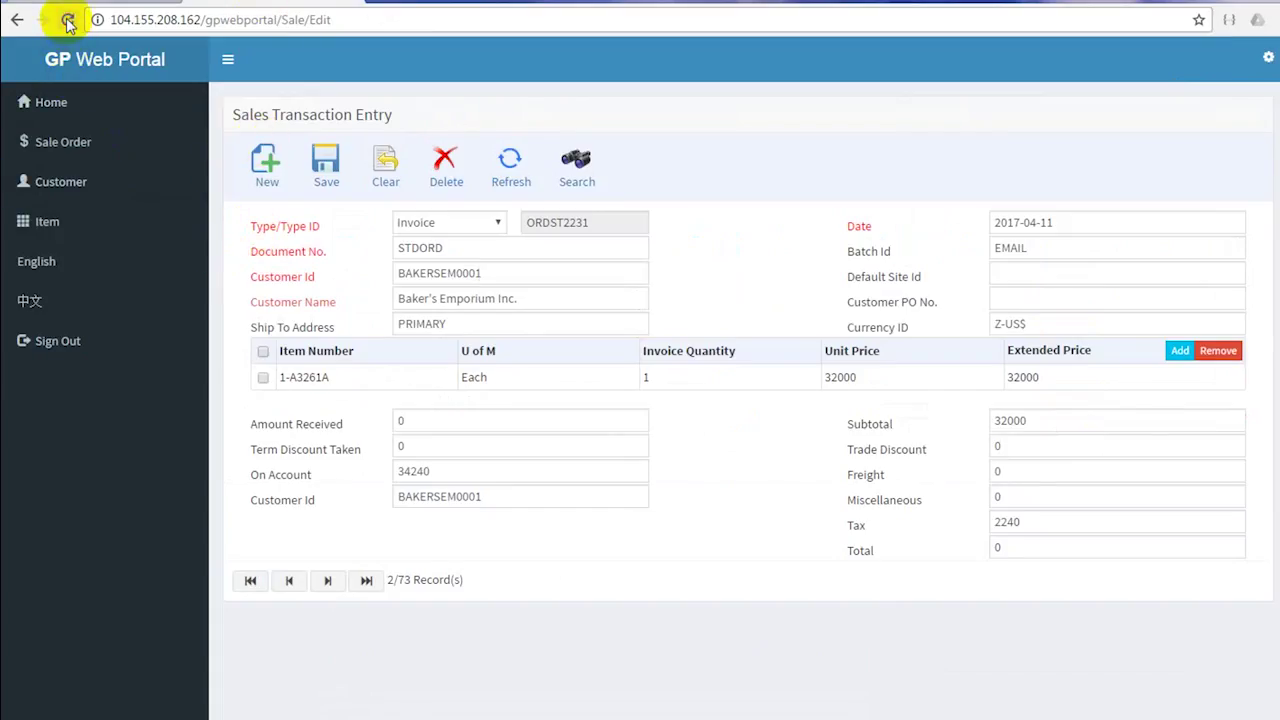
left_click(66, 22)
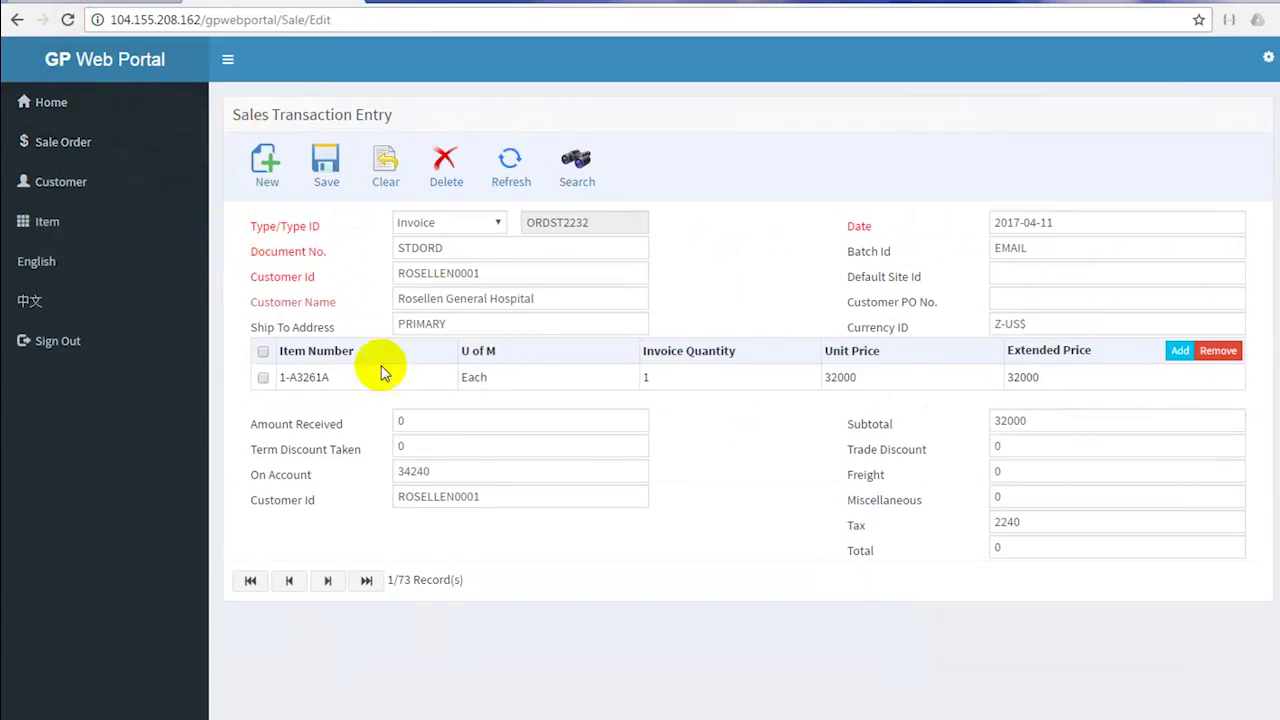
left_click(327, 580)
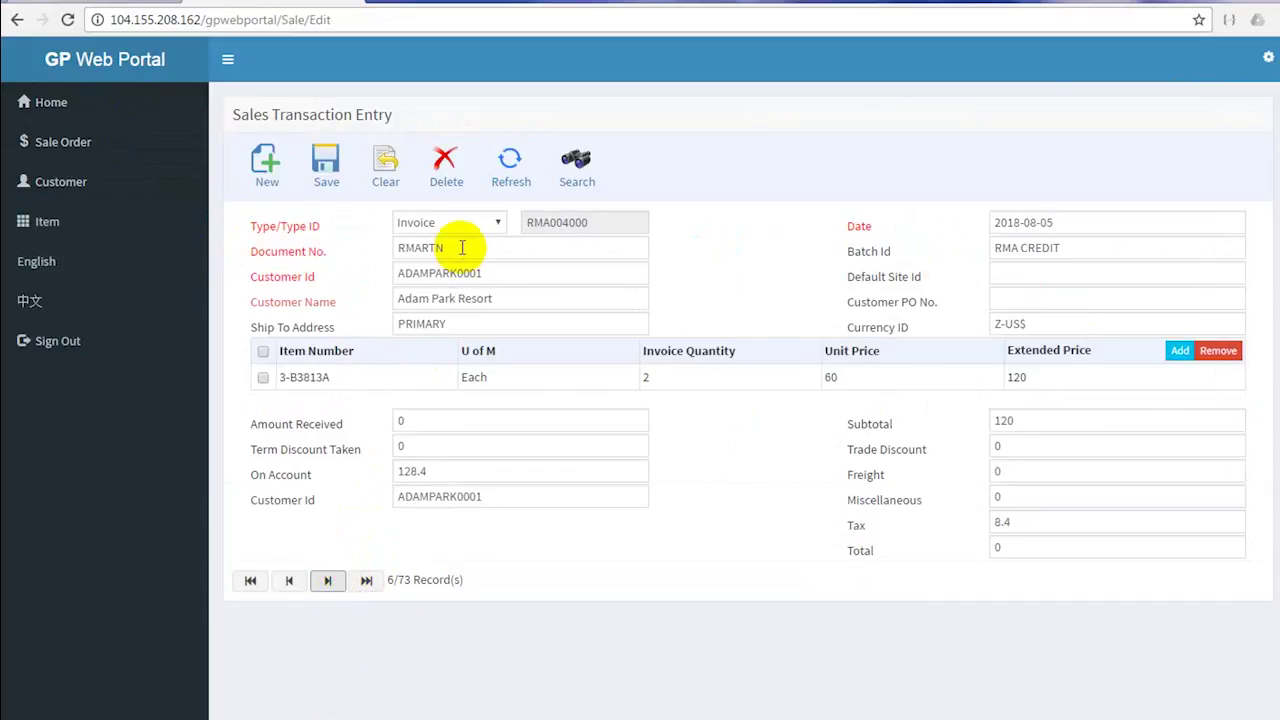
left_click(252, 582)
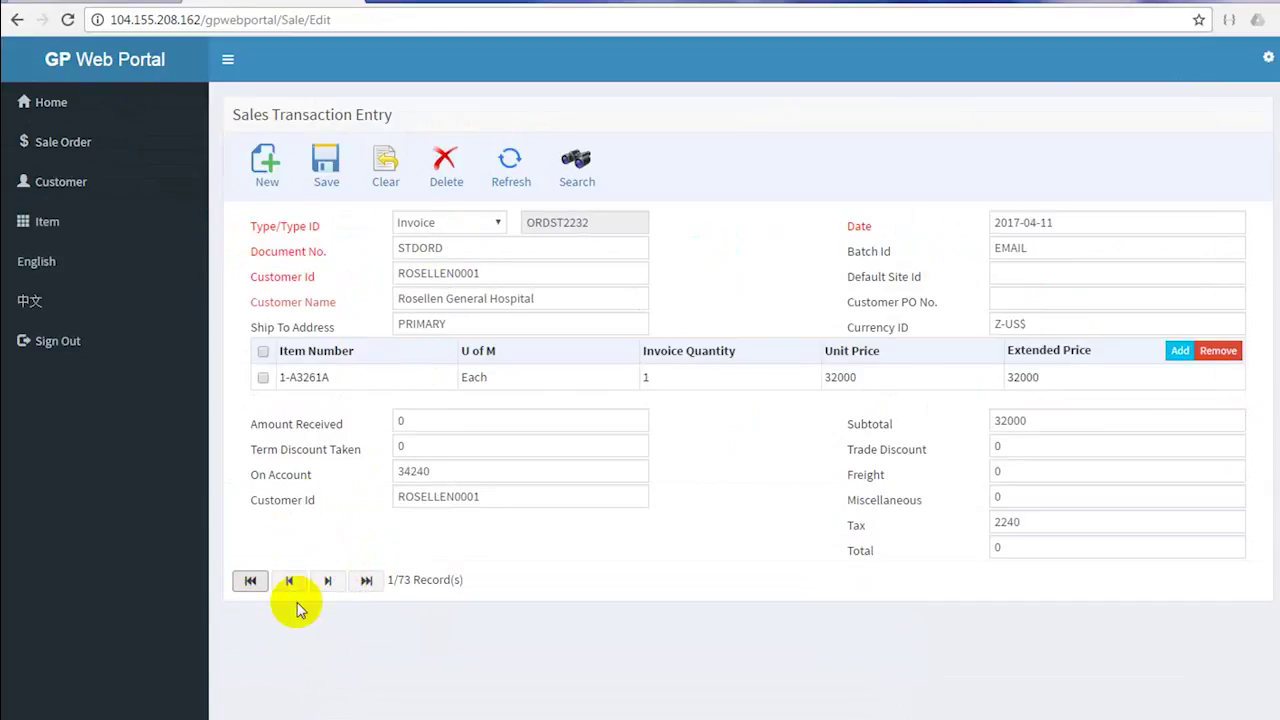
- Compare the listed Shopify orders against the GP sales transaction form
left_click(85, 3)
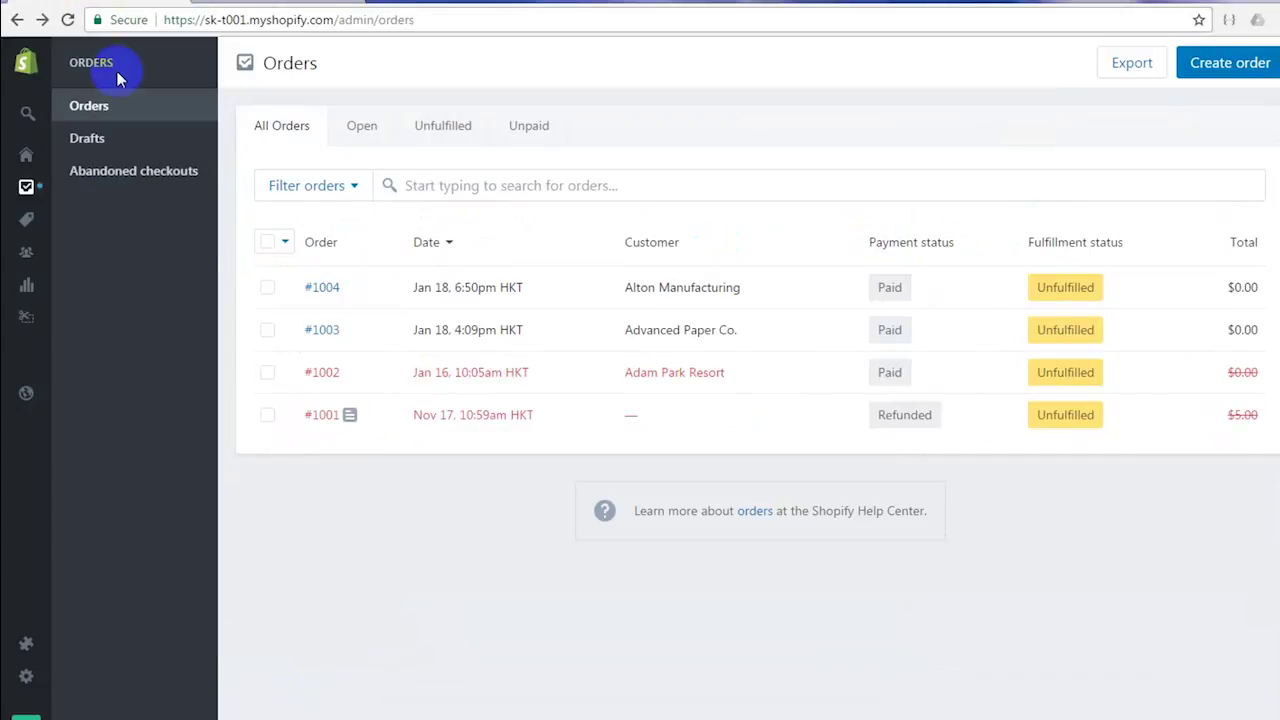
left_click_drag(371, 340, 294, 286)
left_click(265, 3)
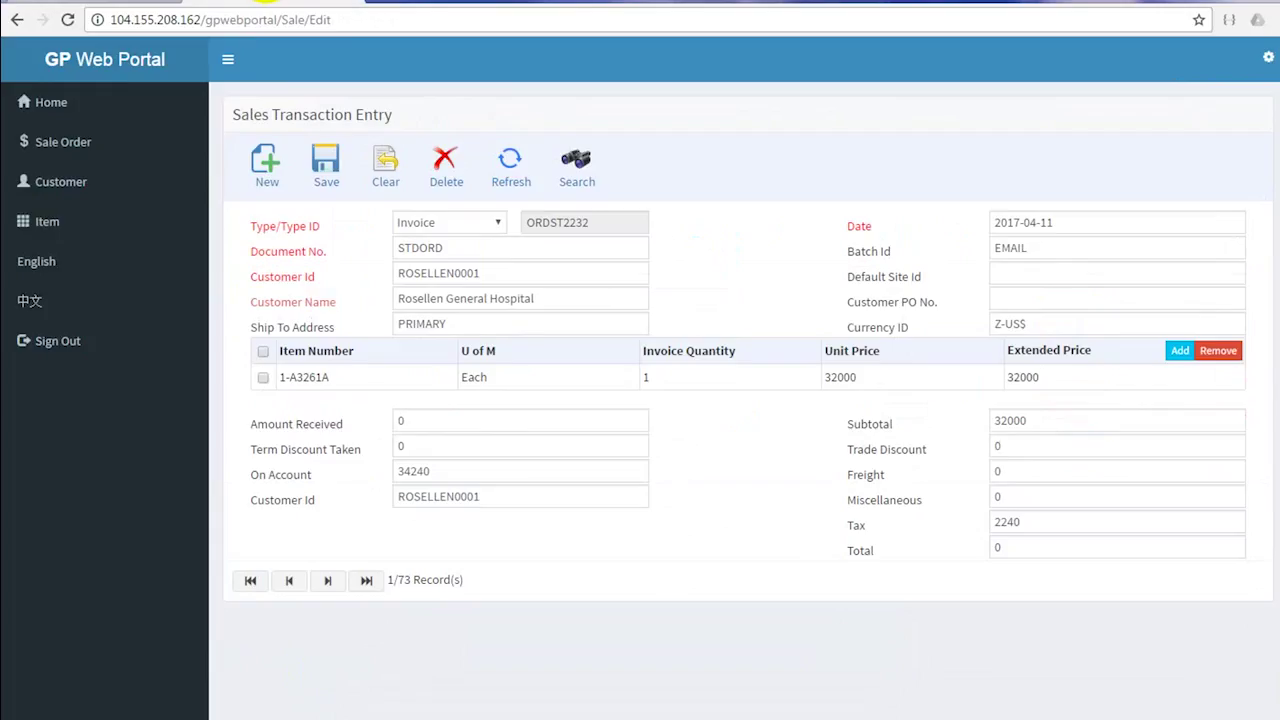
left_click_drag(457, 251, 349, 257)
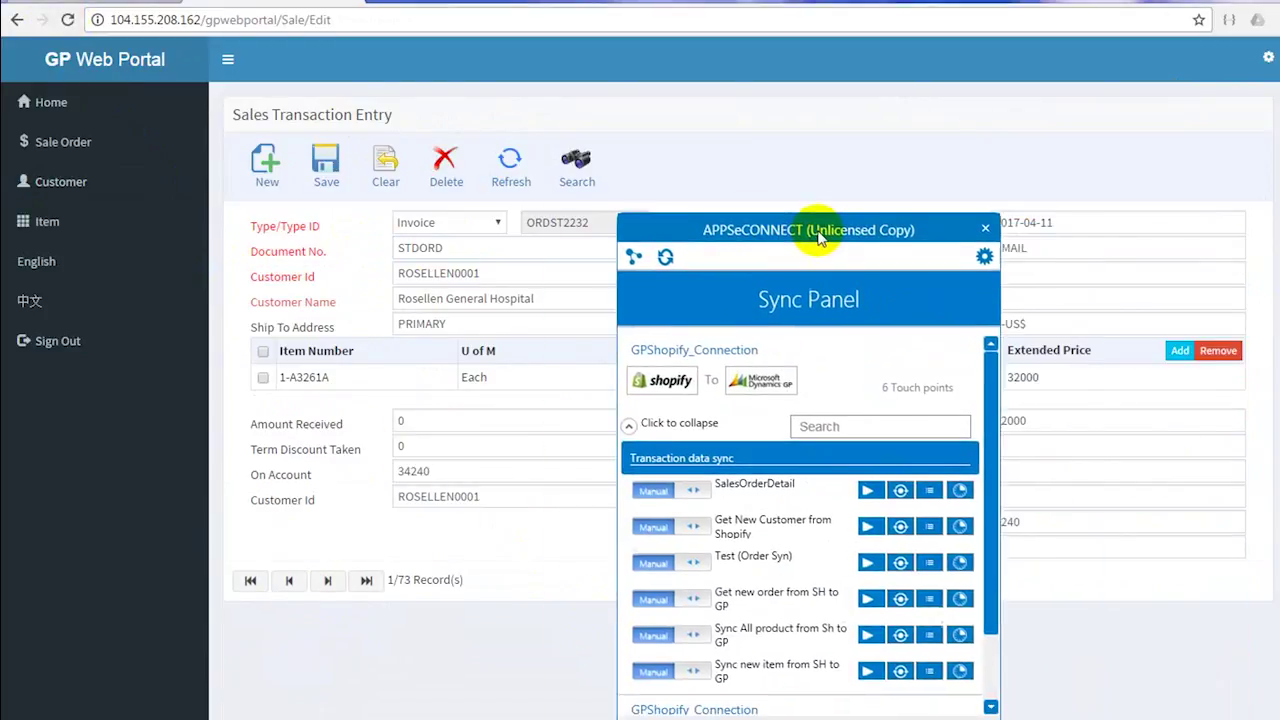
- Run APPSeCONNECT's 'Get new order from SH to GP' sync and close the Sync Panel
left_click_drag(766, 220, 686, 129)
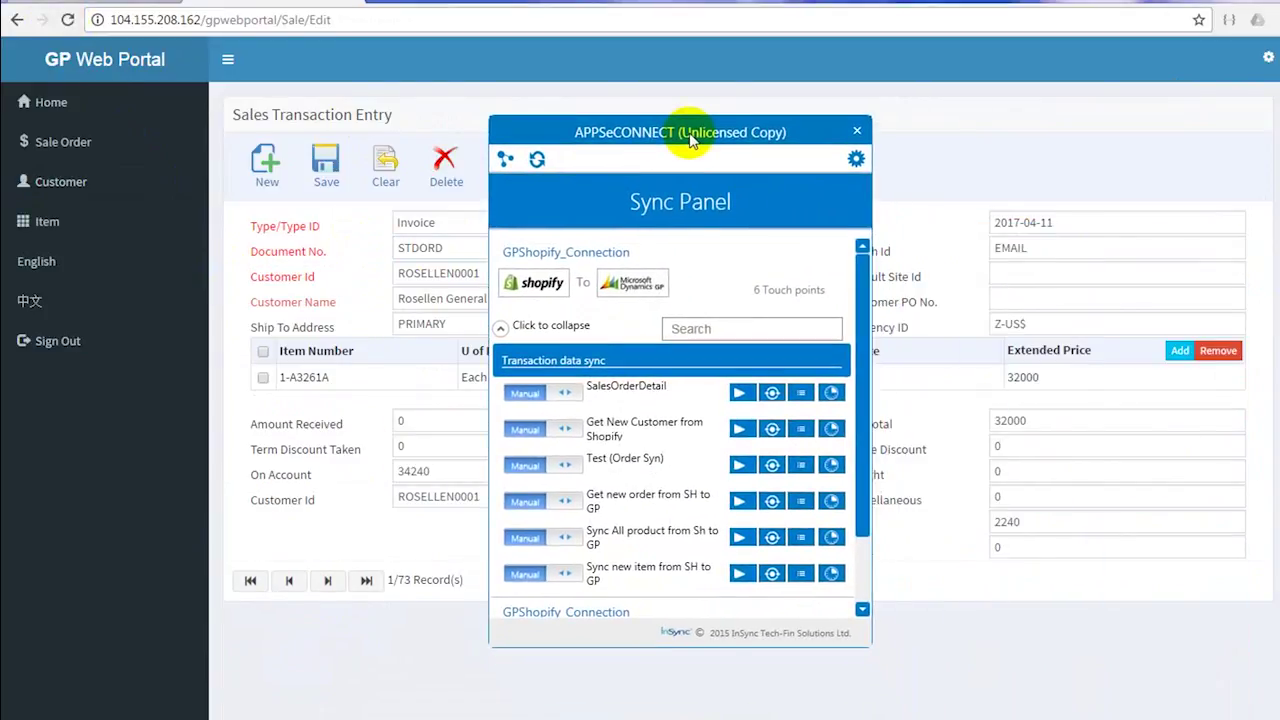
left_click(740, 501)
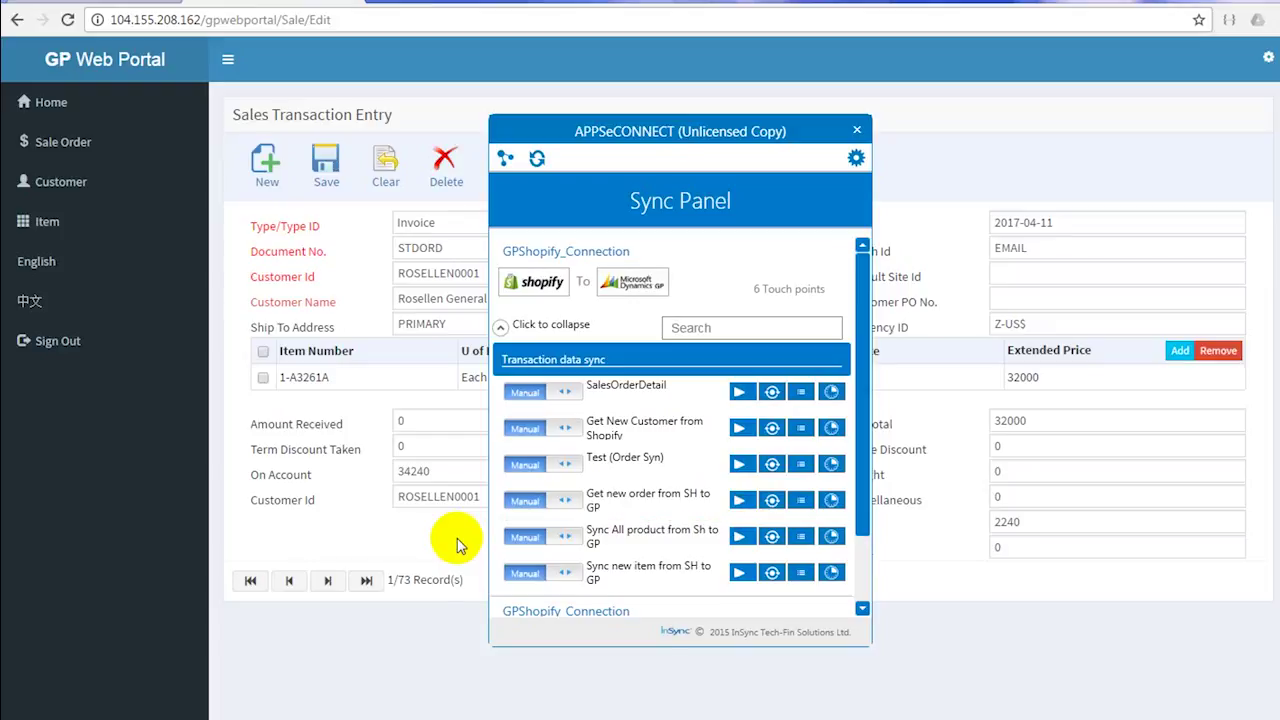
left_click(385, 660)
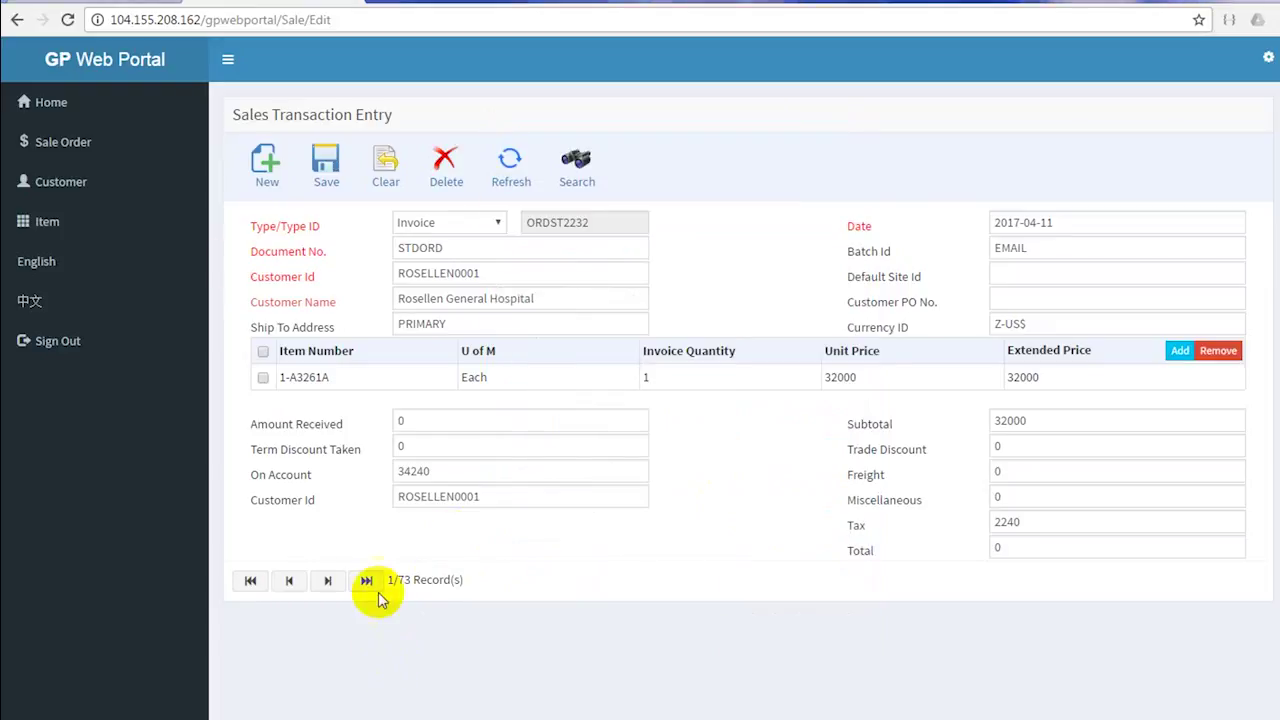
- Reload GP and locate the imported sales documents 1003 and 1004 with their item numbers
left_click(67, 19)
left_click_drag(445, 247, 393, 247)
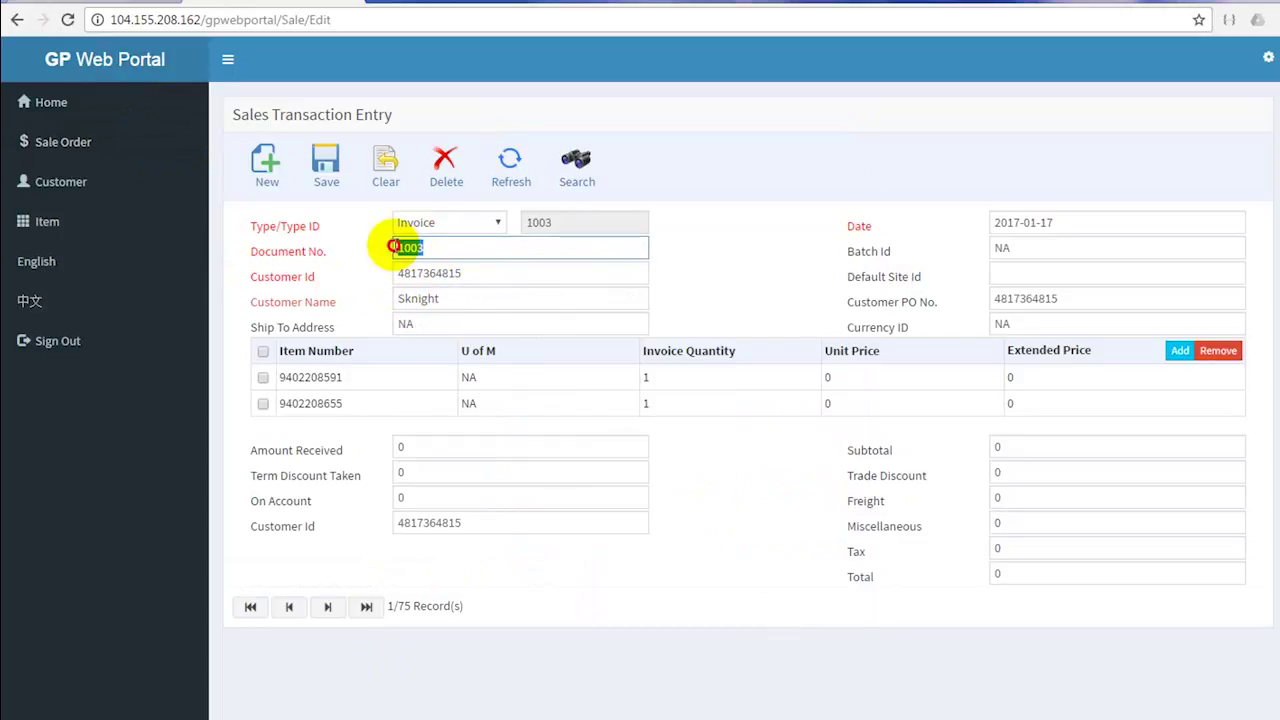
left_click(328, 606)
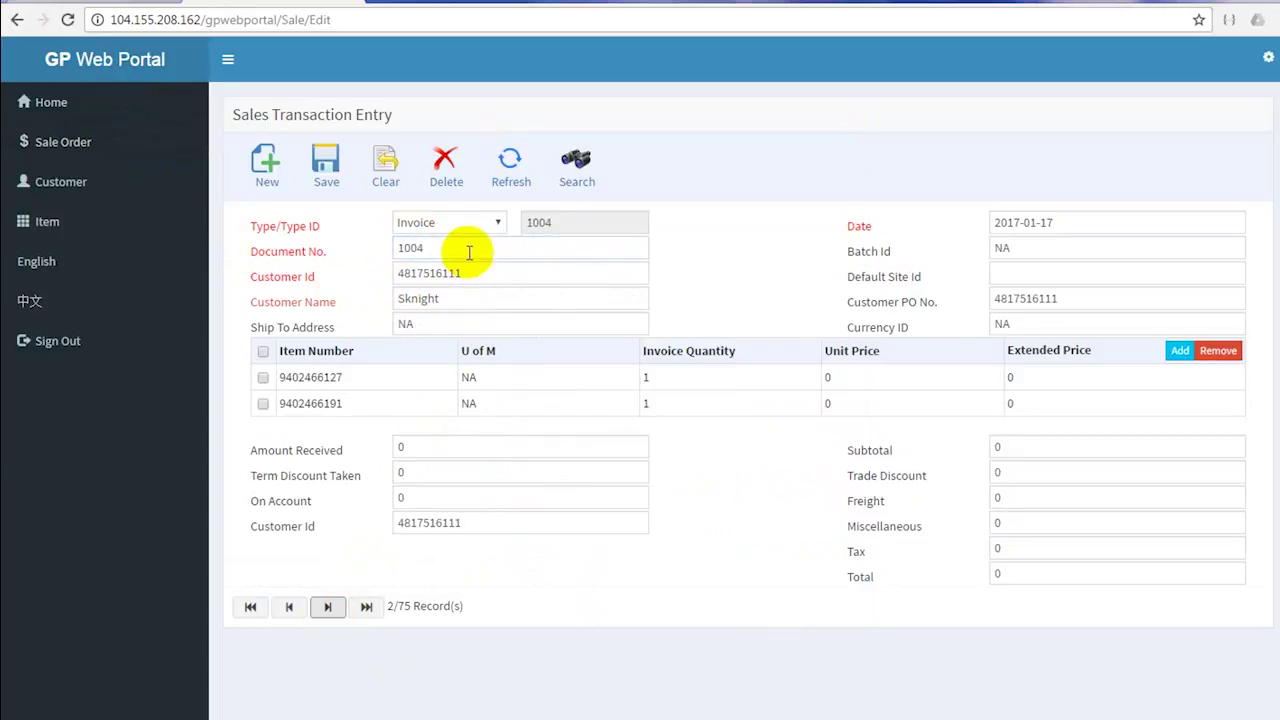
left_click_drag(469, 252, 345, 249)
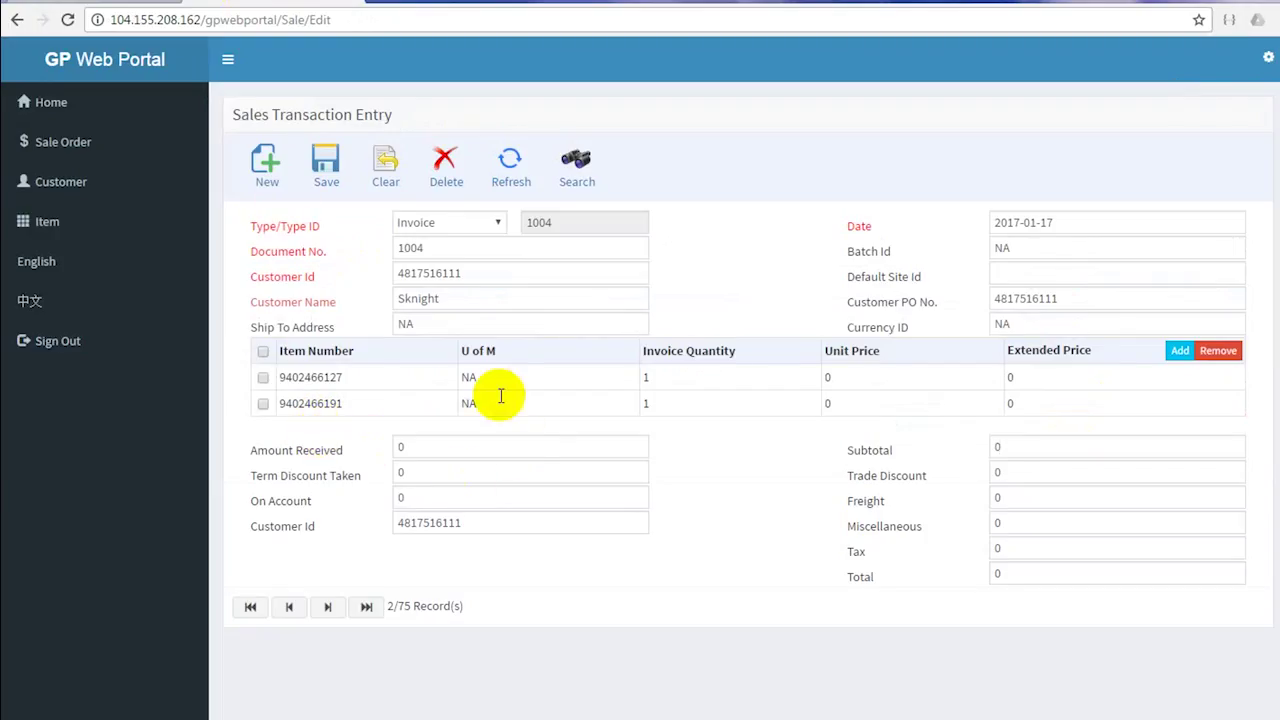
left_click_drag(337, 377, 266, 377)
left_click_drag(337, 403, 263, 398)
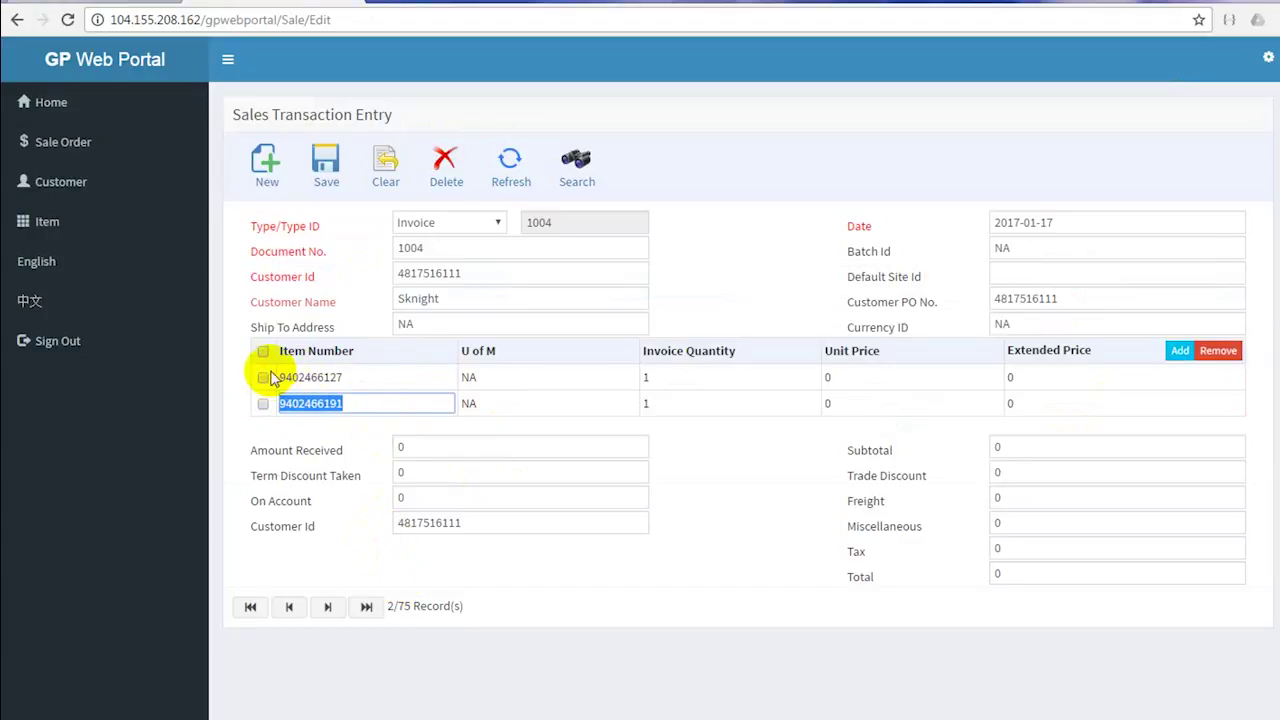
- Tick both item lines on order 1004, then both on order 1003
left_click(263, 377)
left_click(263, 404)
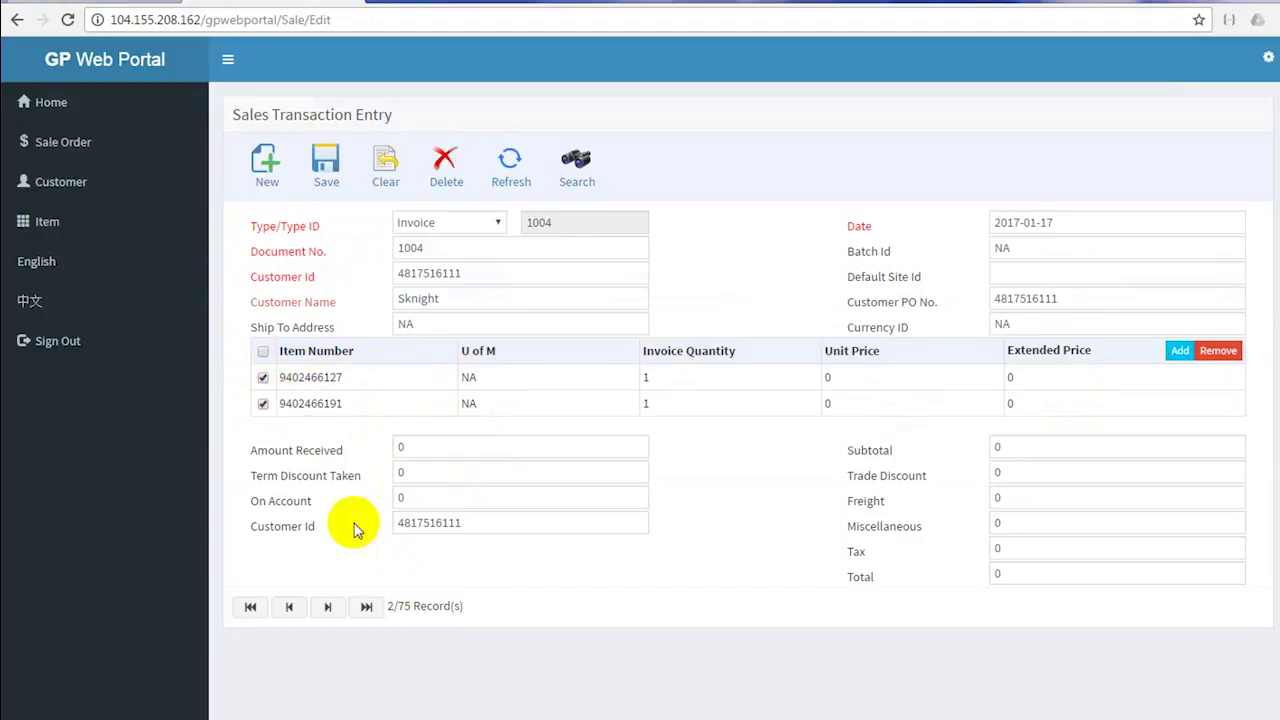
left_click(291, 607)
left_click(263, 377)
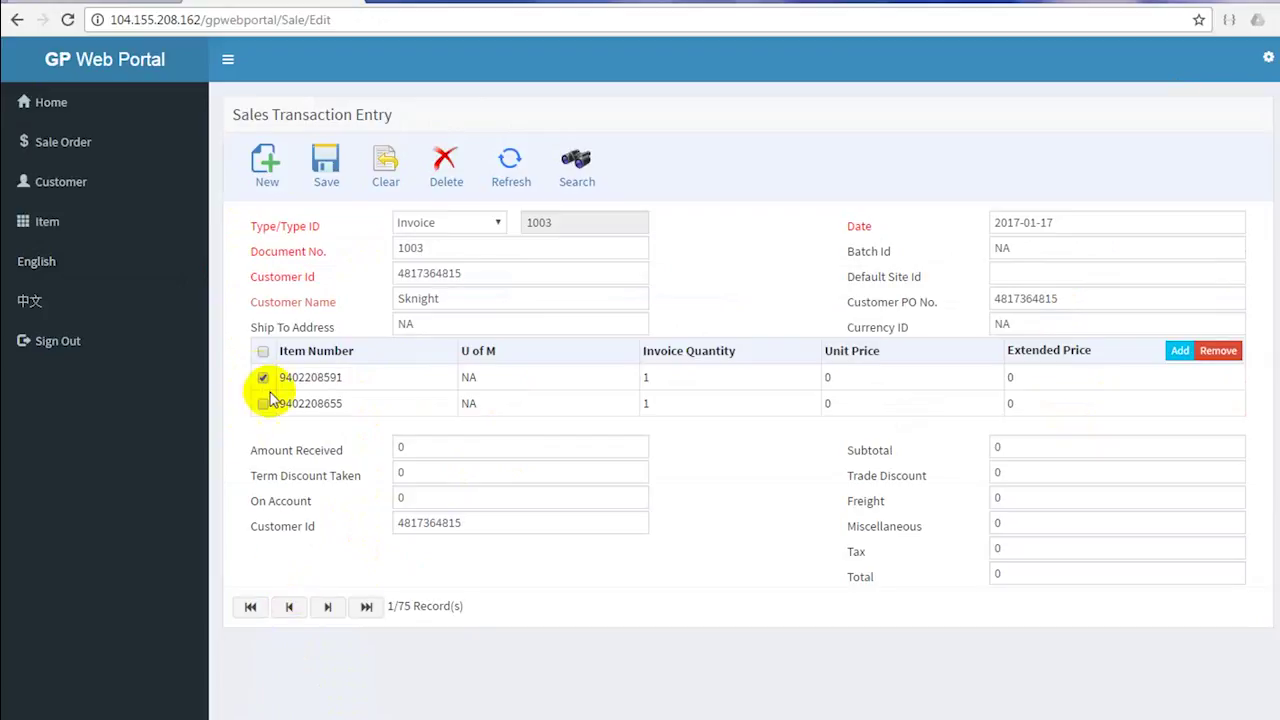
left_click(263, 404)
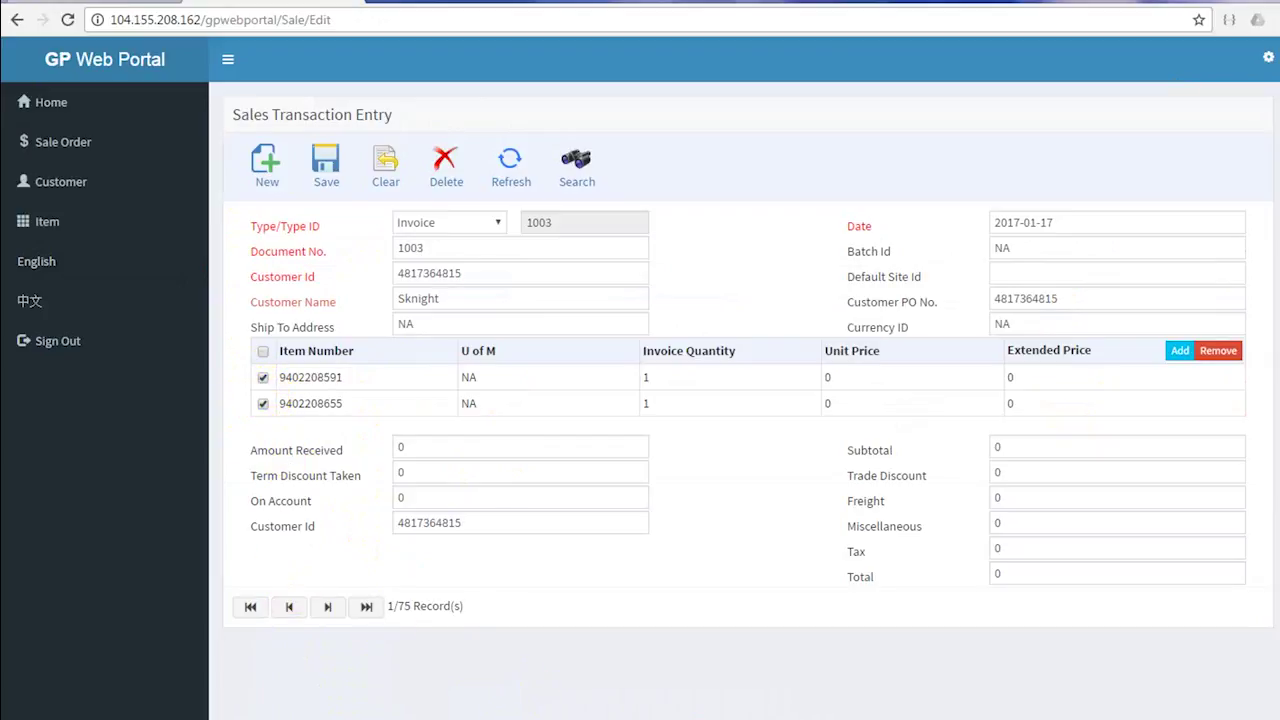